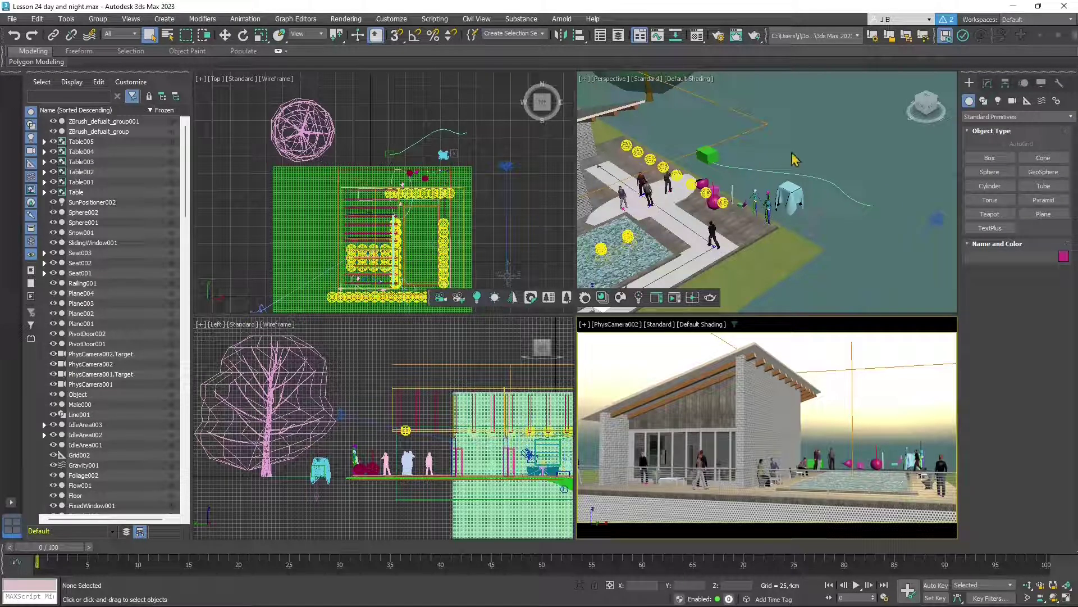
Step: Export the whole scene as 'Architecture' FBX to the WORKS\3DSMAX\Export folder
left_click(12, 19)
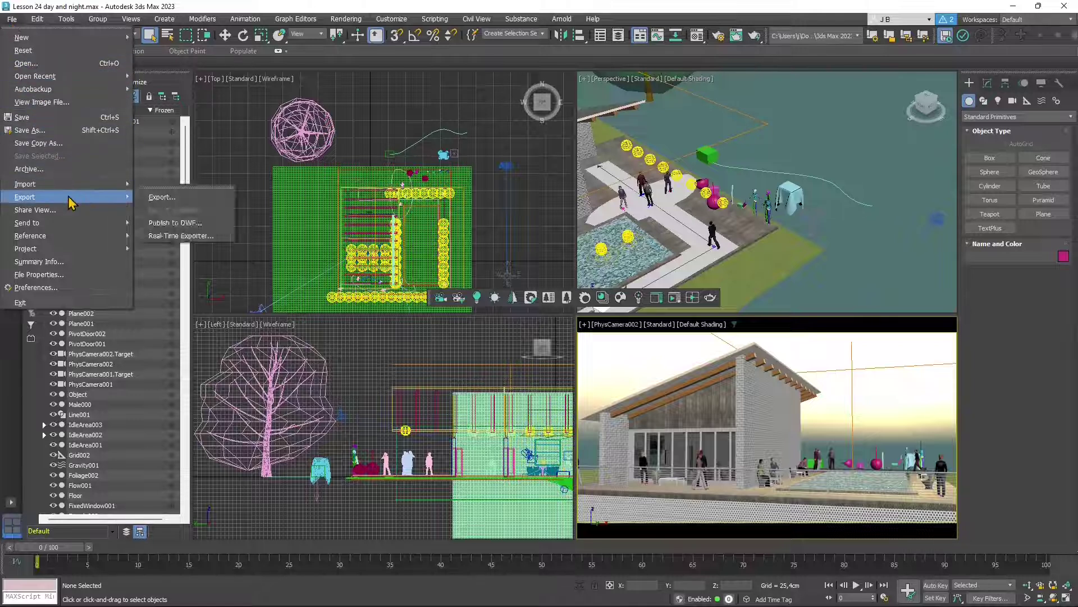
mouse_move(25, 196)
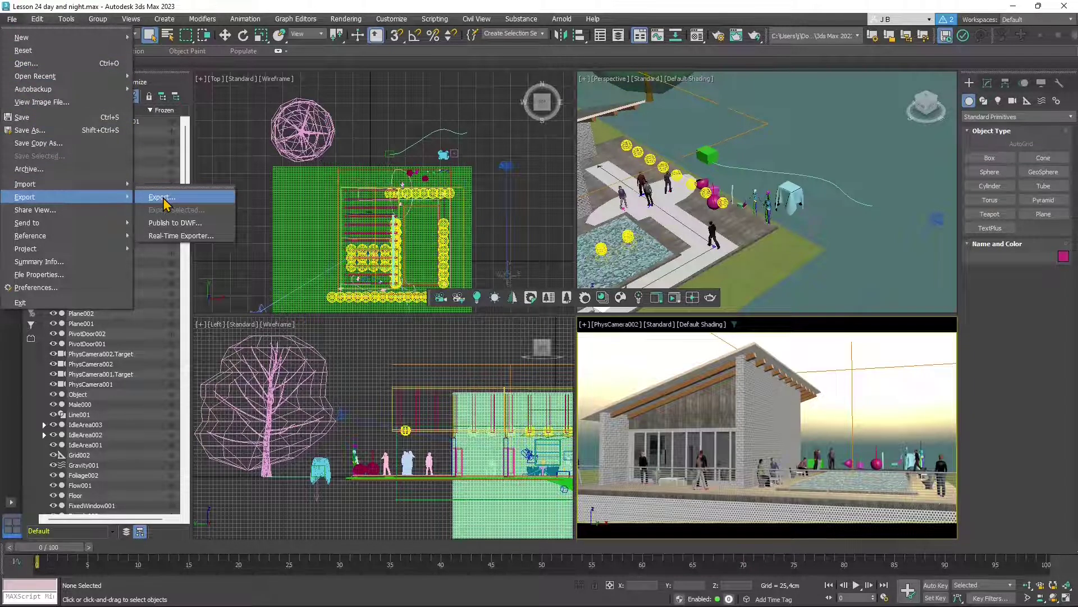
left_click(160, 198)
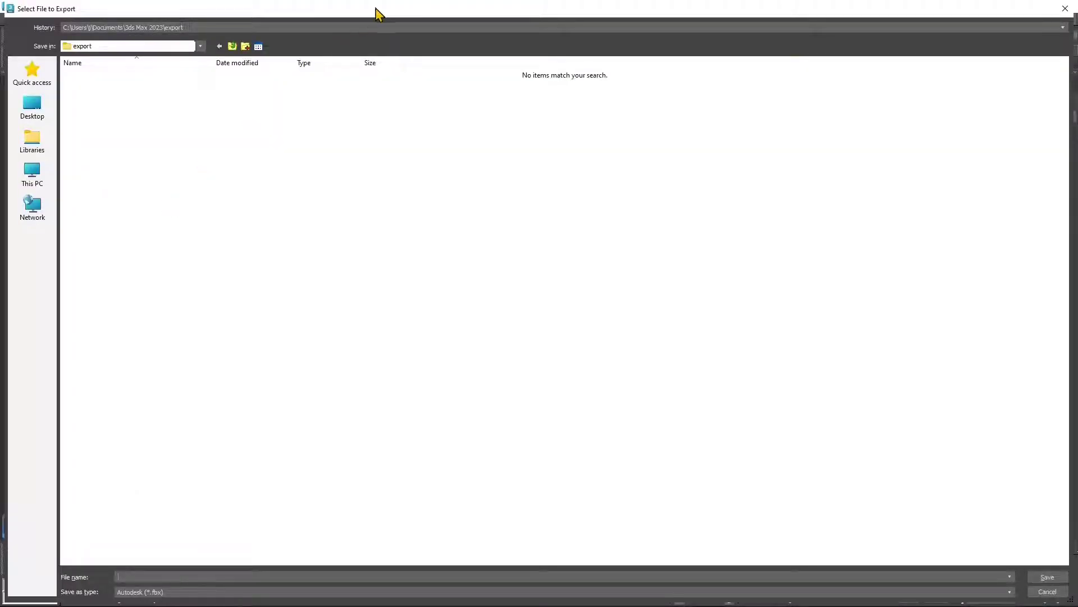
double_click(459, 8)
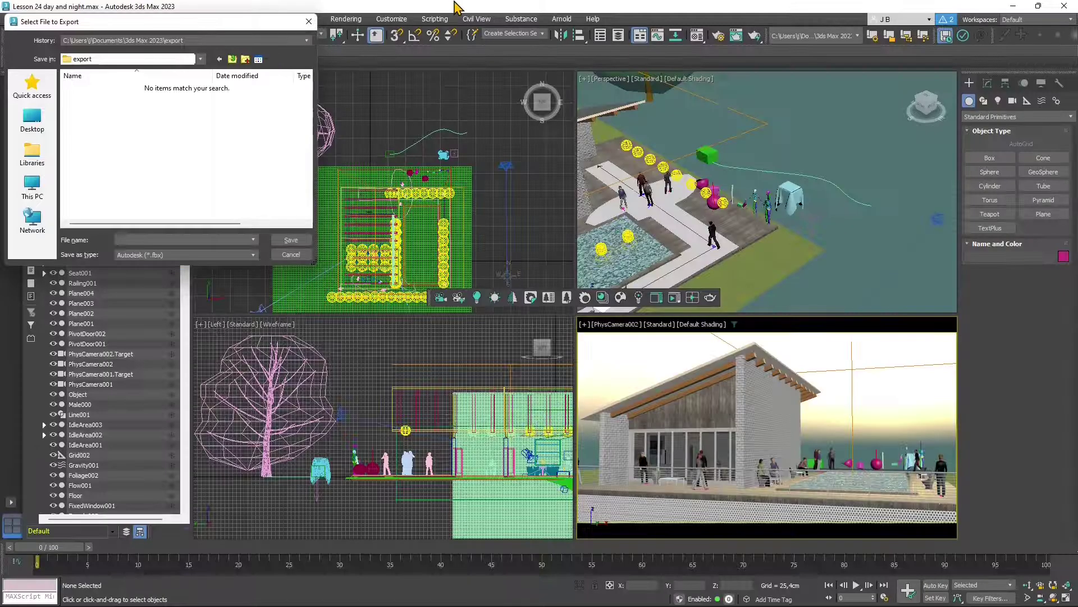
left_click_drag(226, 22, 604, 119)
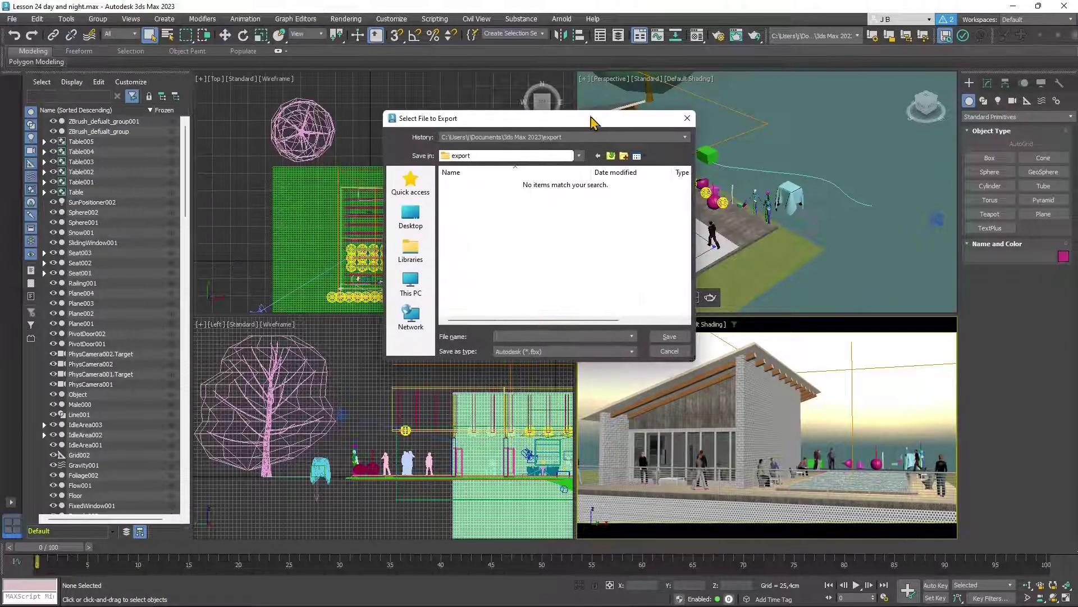
left_click(544, 137)
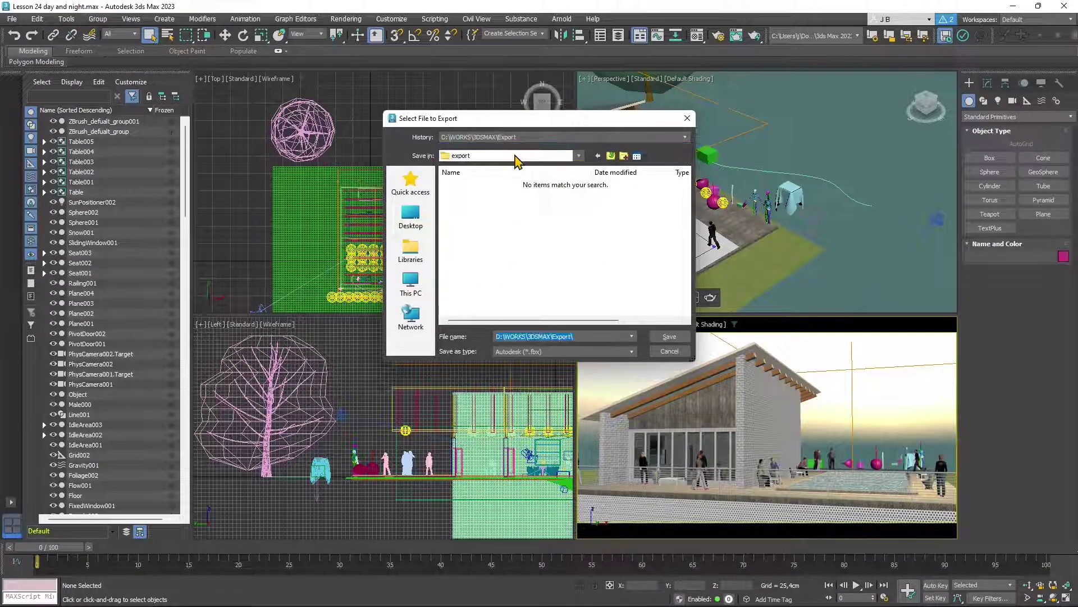
left_click(516, 157)
left_click(517, 157)
type("A")
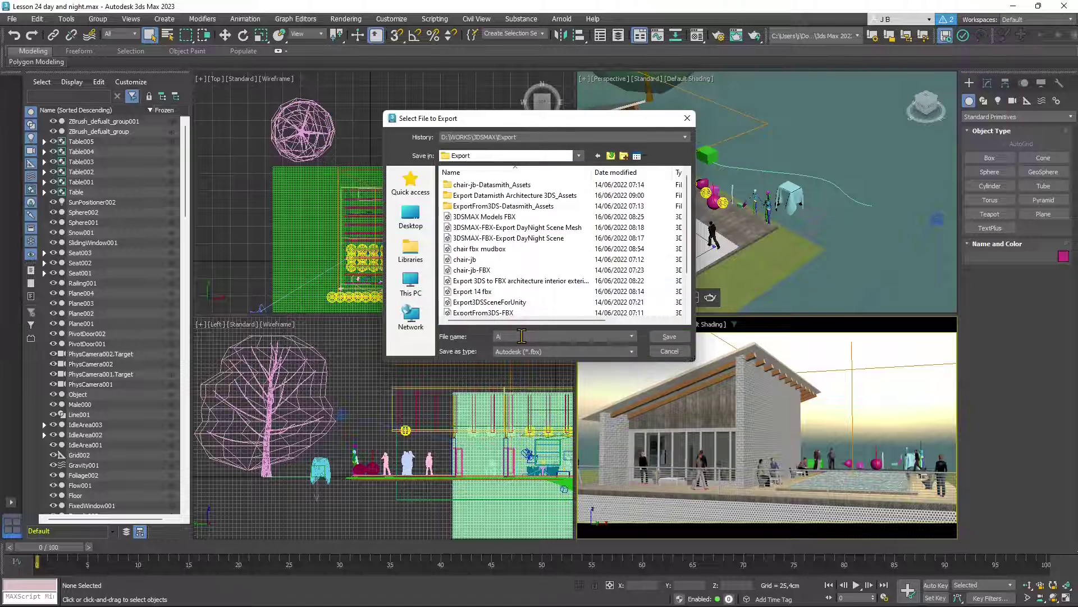
type("rchitecture")
left_click(548, 352)
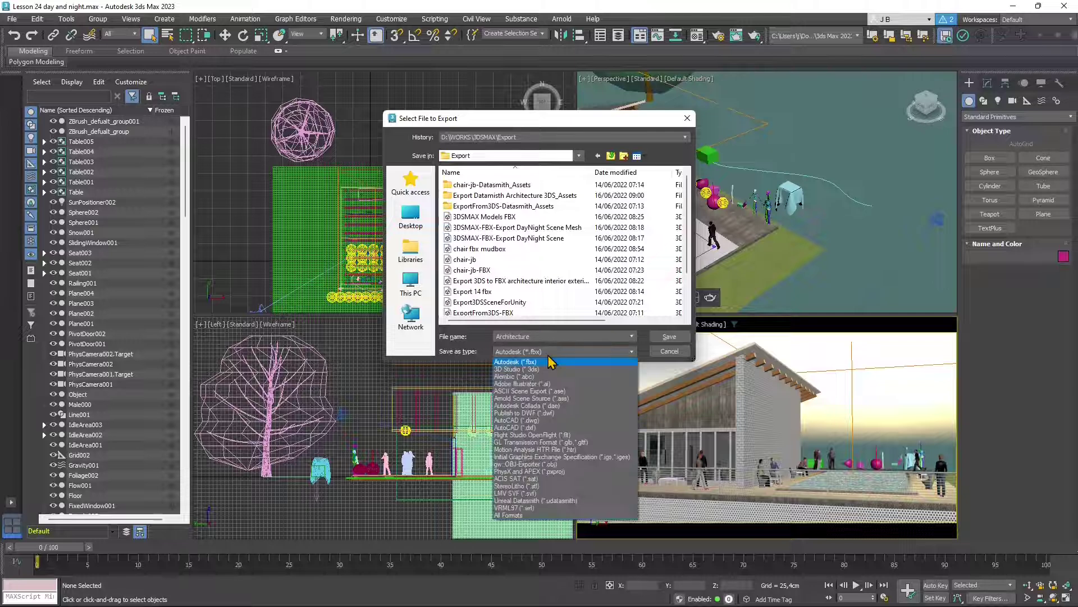
left_click(548, 361)
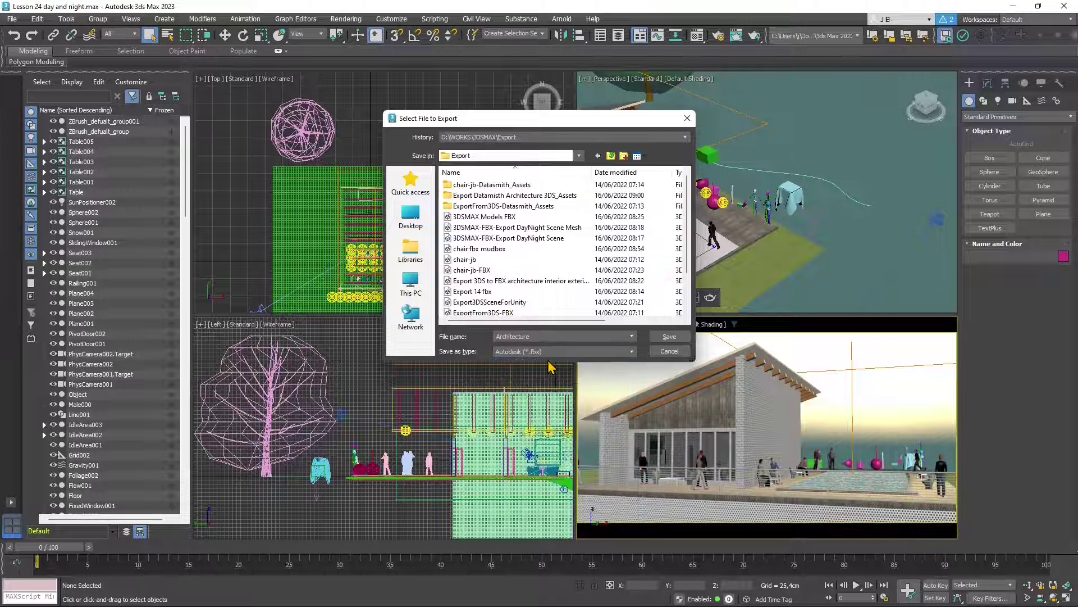
left_click(669, 338)
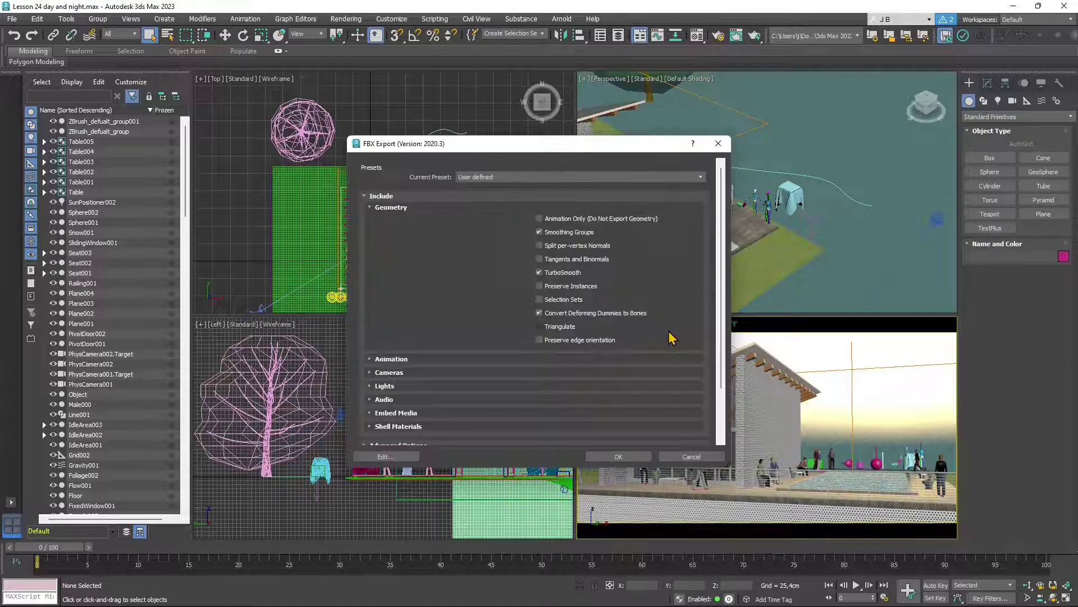
Step: Apply the Autodesk Media & Entertainment FBX preset, confirm, and dismiss the export warnings
left_click(483, 178)
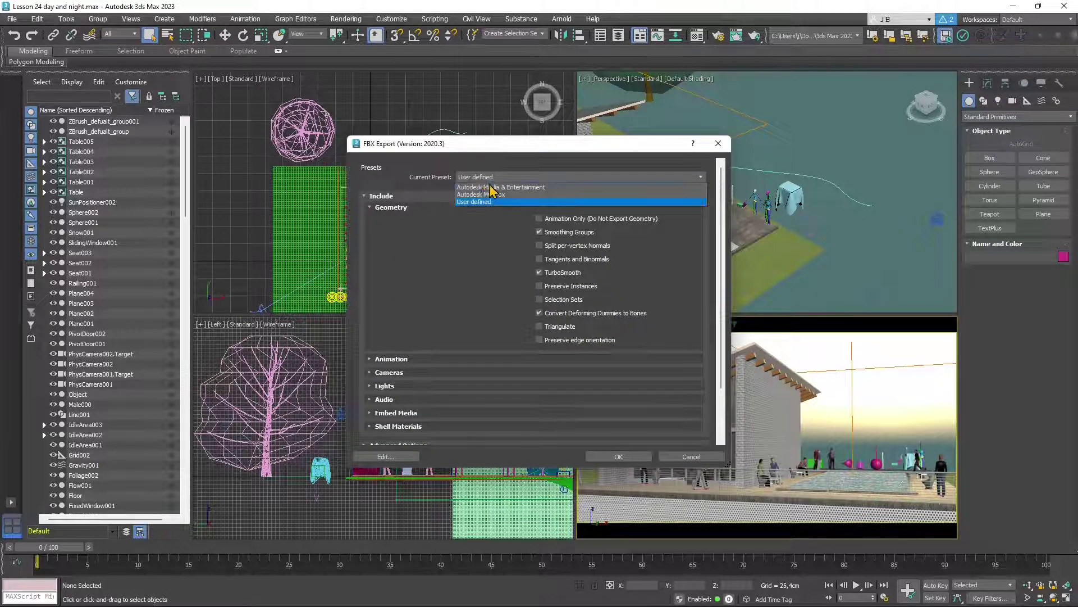
left_click(497, 188)
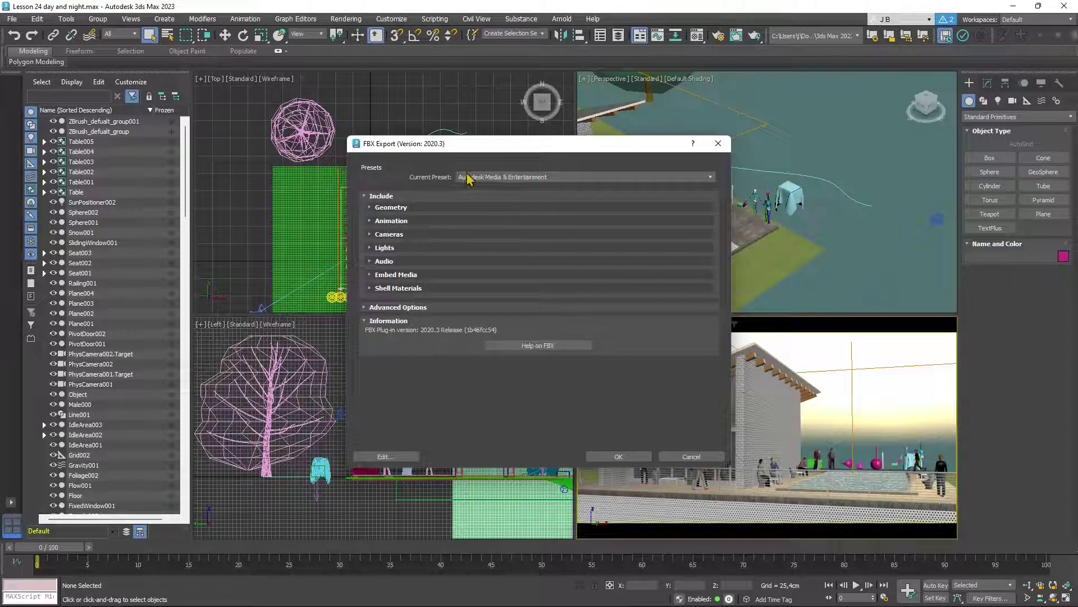
left_click(619, 456)
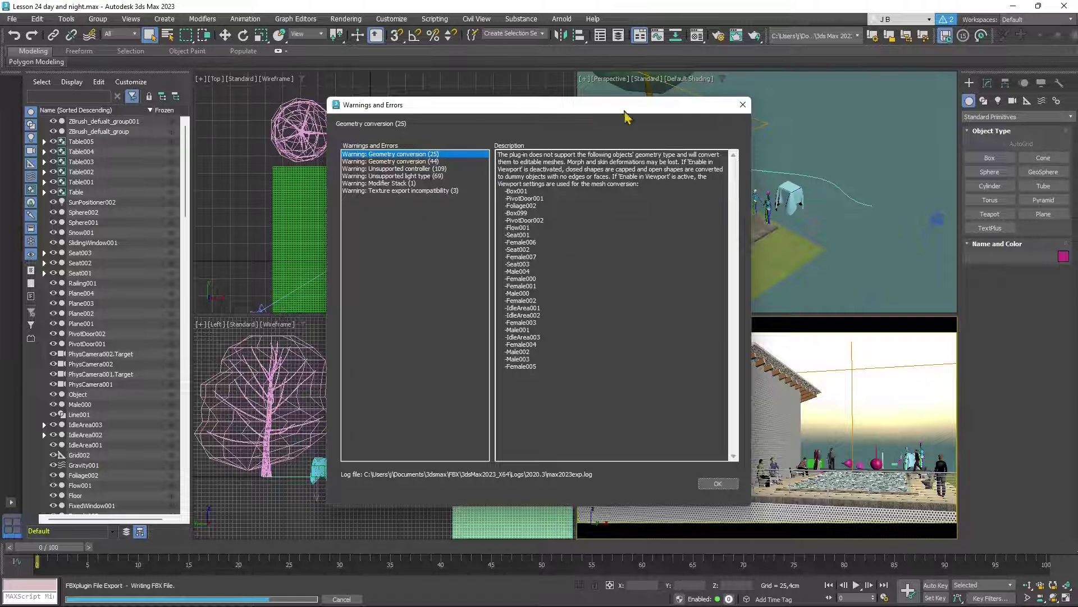
left_click(742, 105)
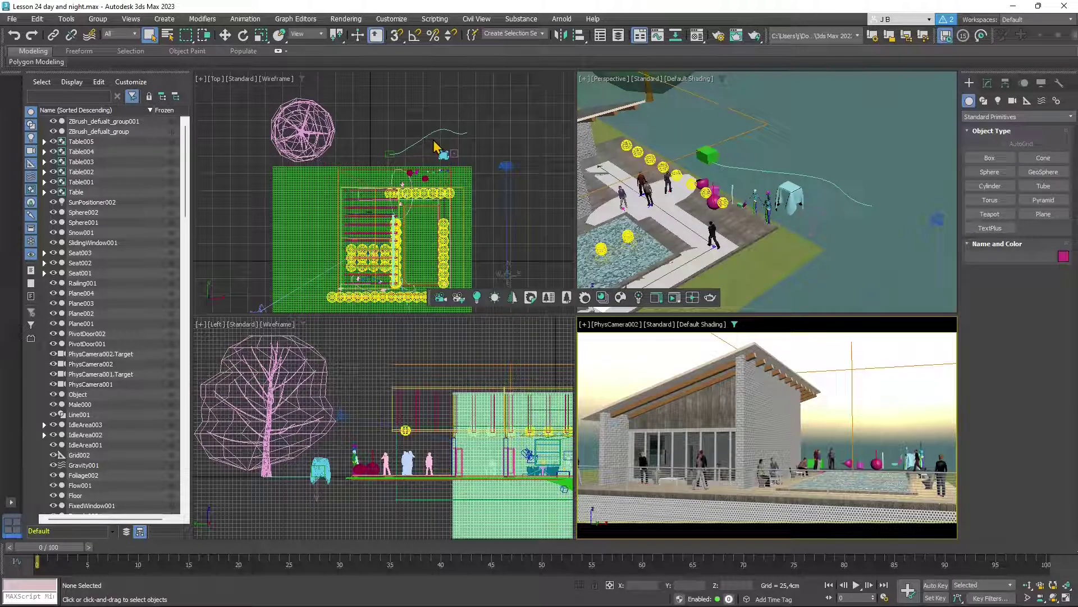
scroll(436, 148, "up", 2)
scroll(395, 149, "up", 2)
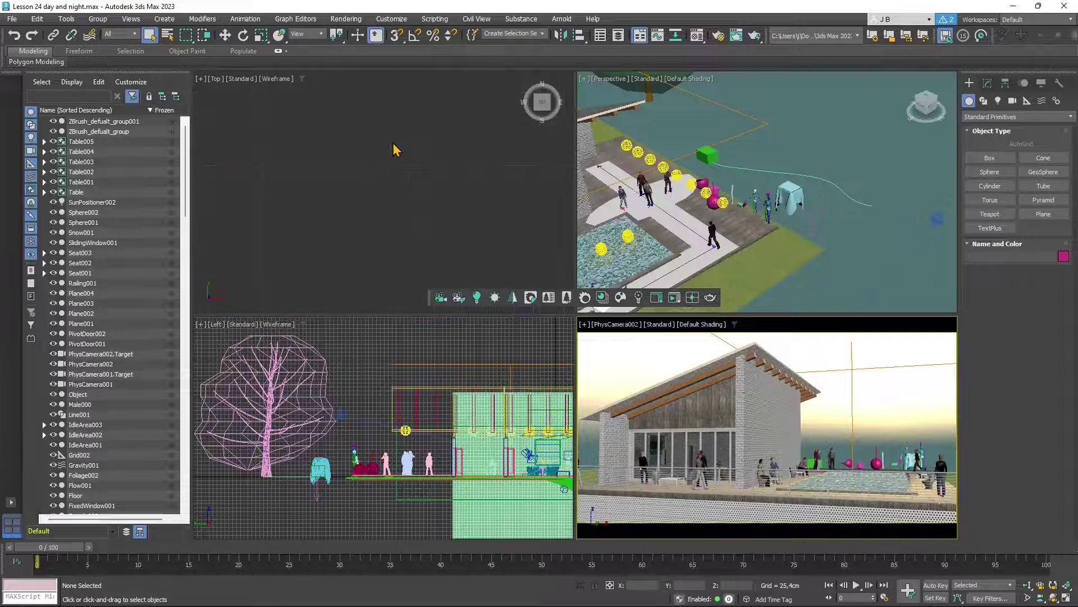
scroll(394, 150, "up", 2)
scroll(395, 150, "up", 2)
scroll(395, 150, "up", 3)
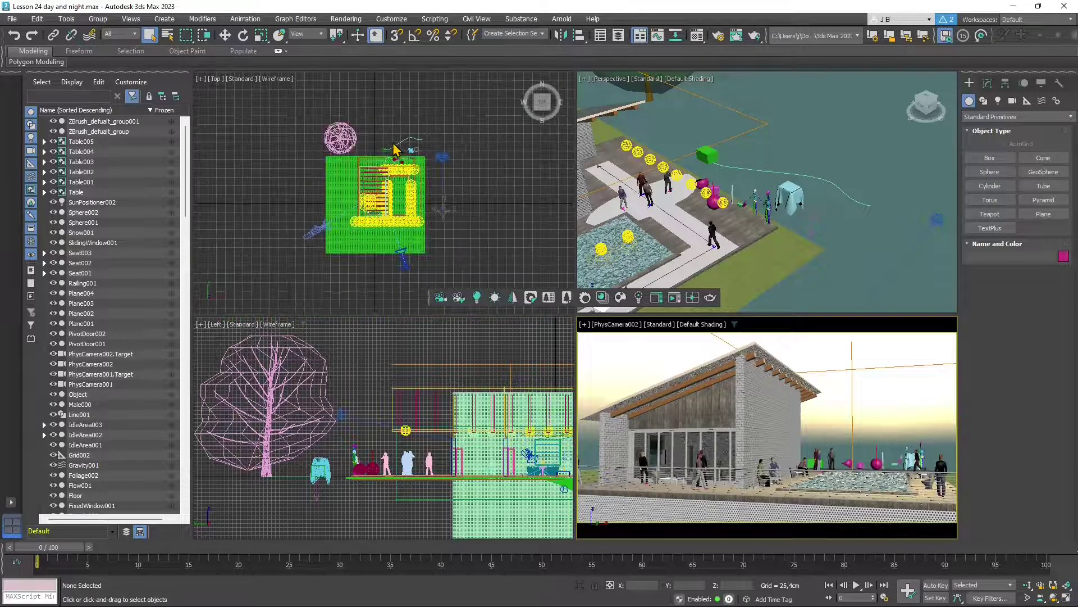
Step: Select all 252 objects with Ctrl+A and convert them to Editable Mesh
key("ctrl+a")
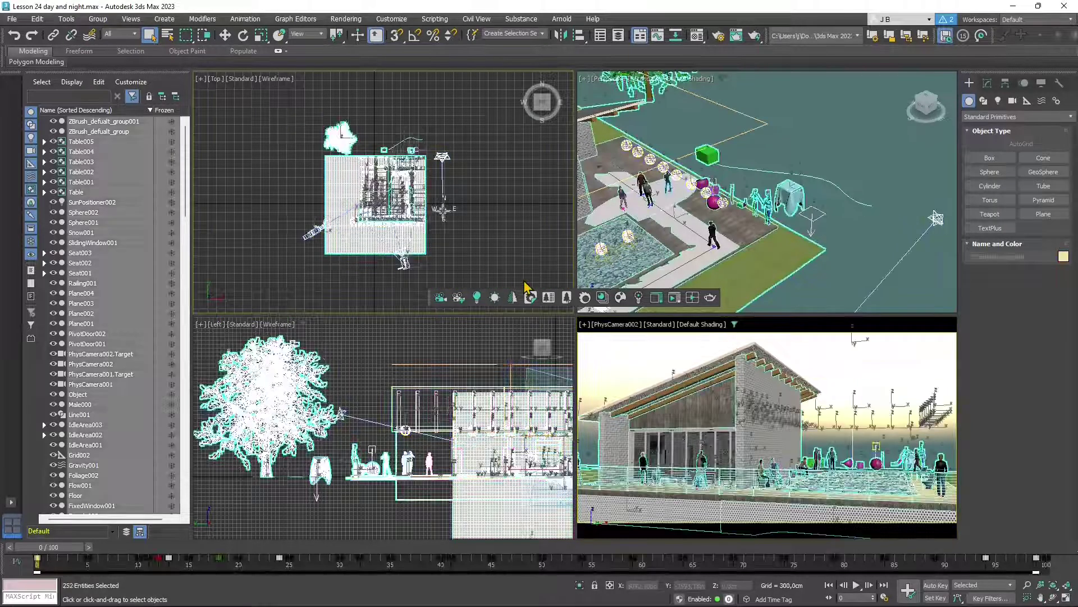
right_click(381, 161)
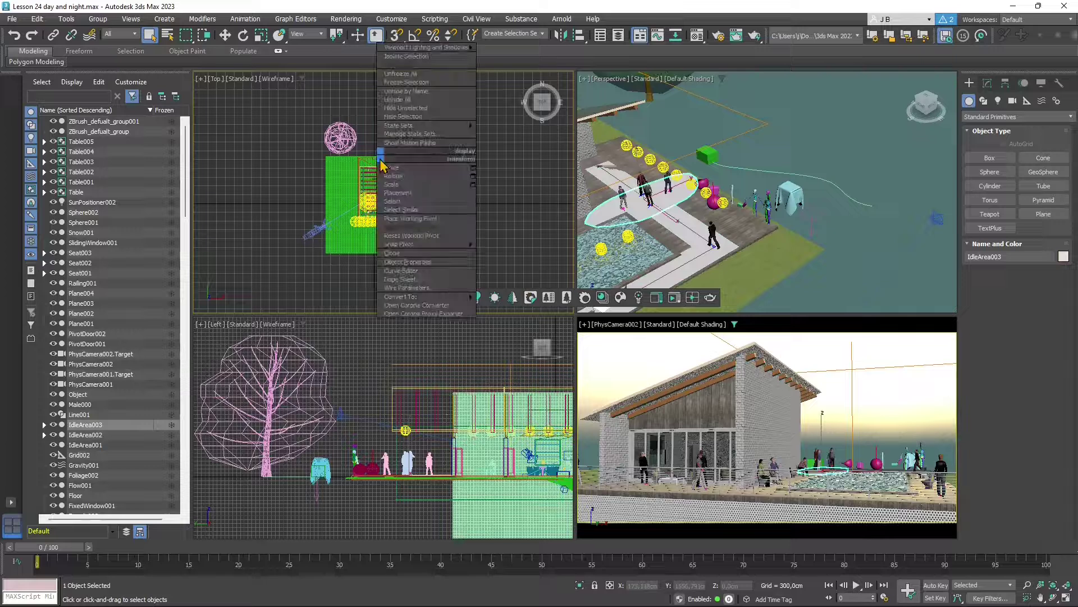
left_click(295, 120)
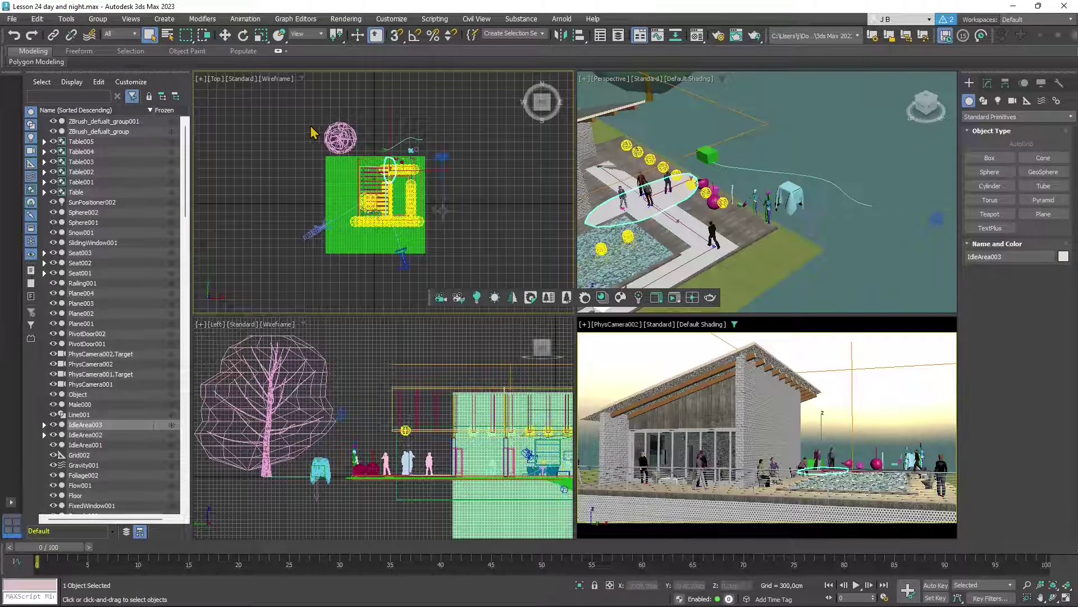
key("ctrl+a")
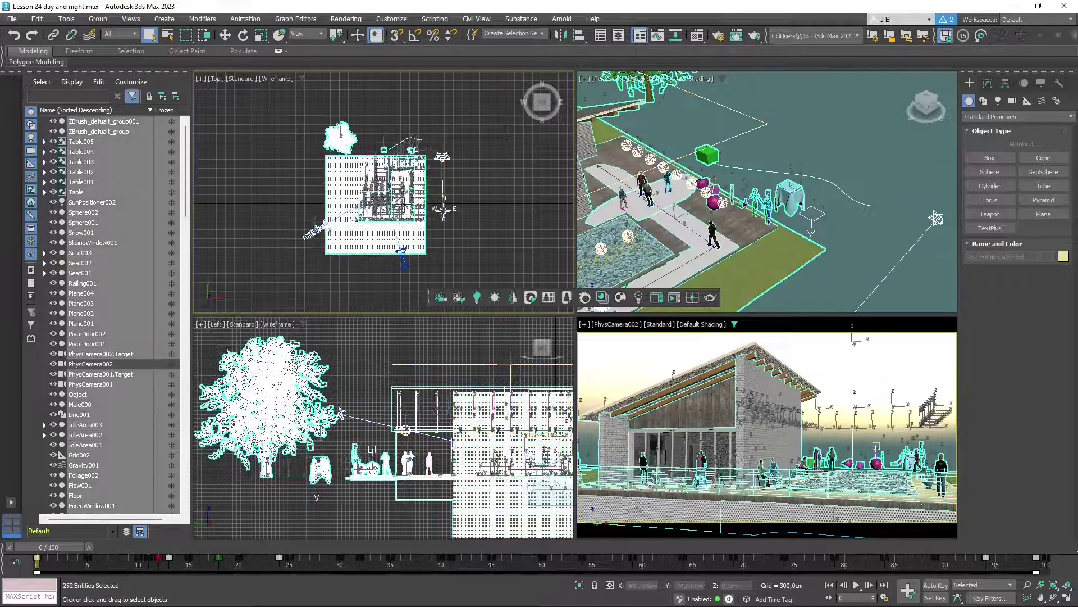
right_click(405, 206)
mouse_move(425, 343)
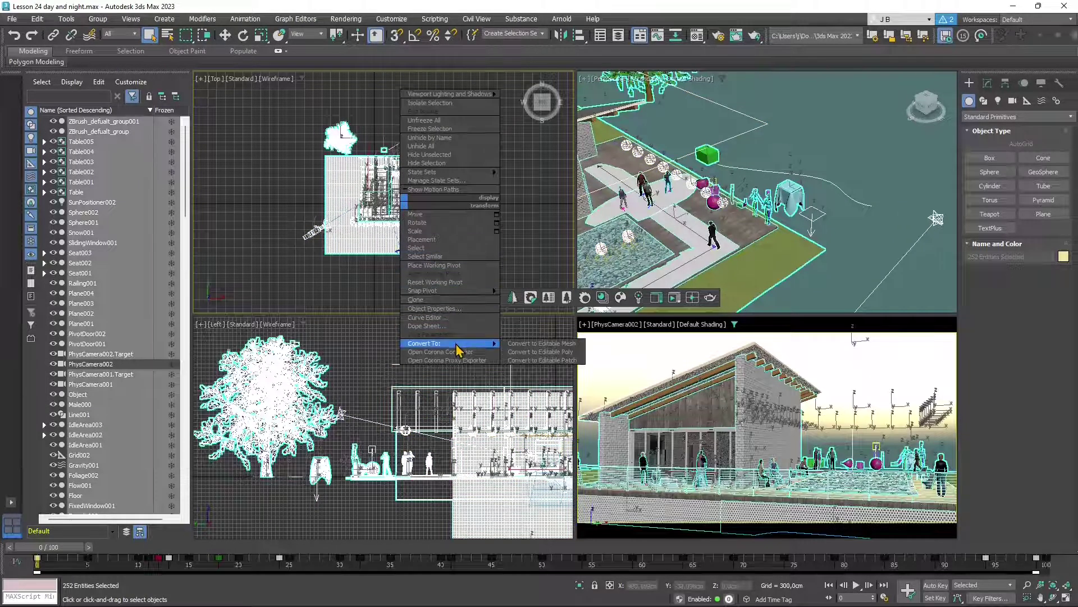
left_click(539, 343)
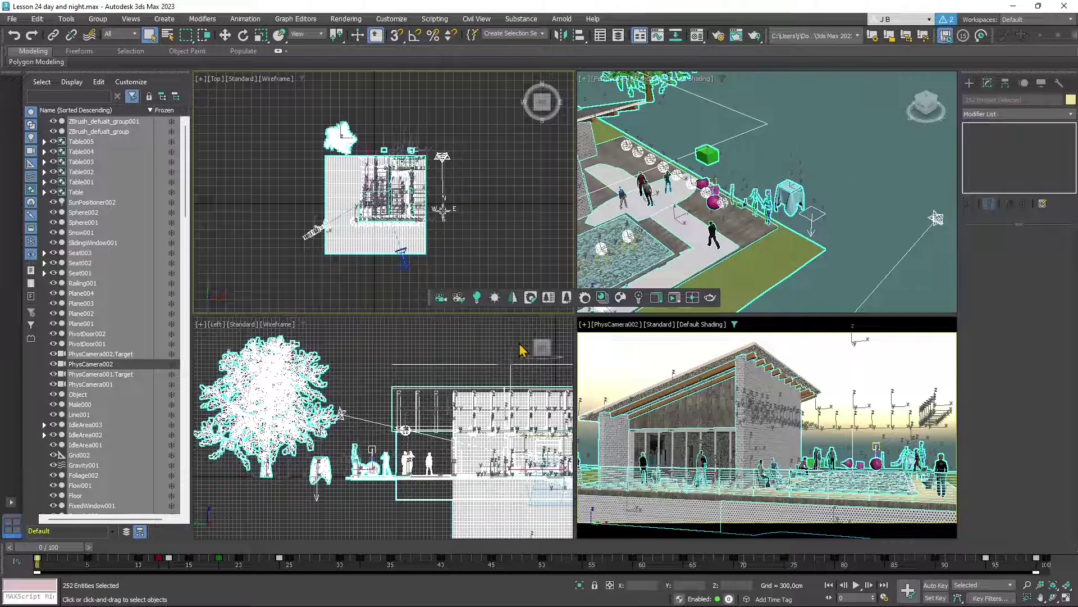
Step: Export the selected converted objects to FBX, keeping the file name and FBX settings
left_click(13, 19)
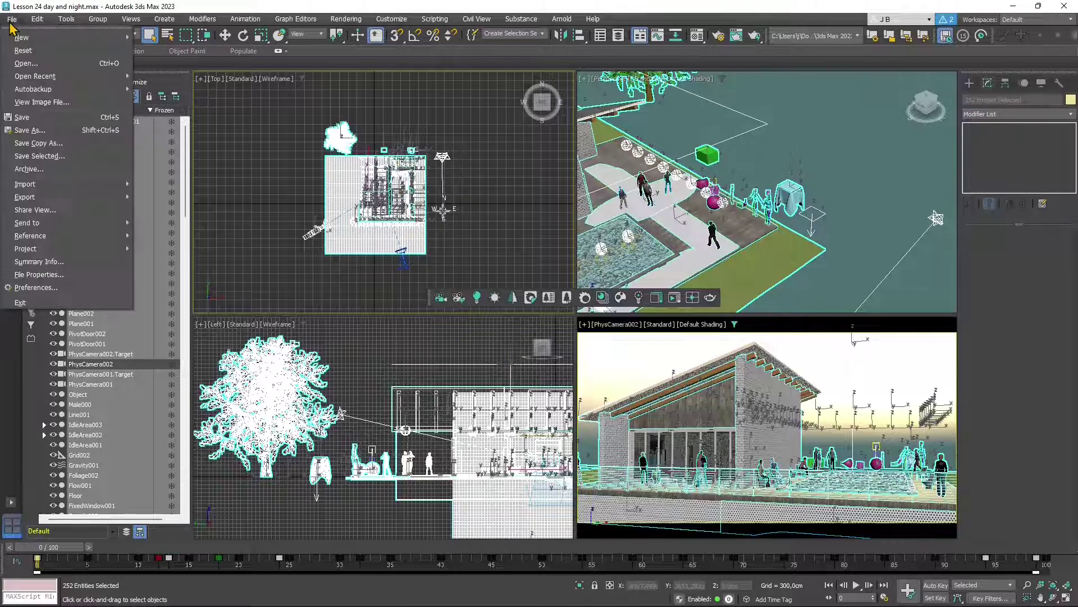
mouse_move(25, 197)
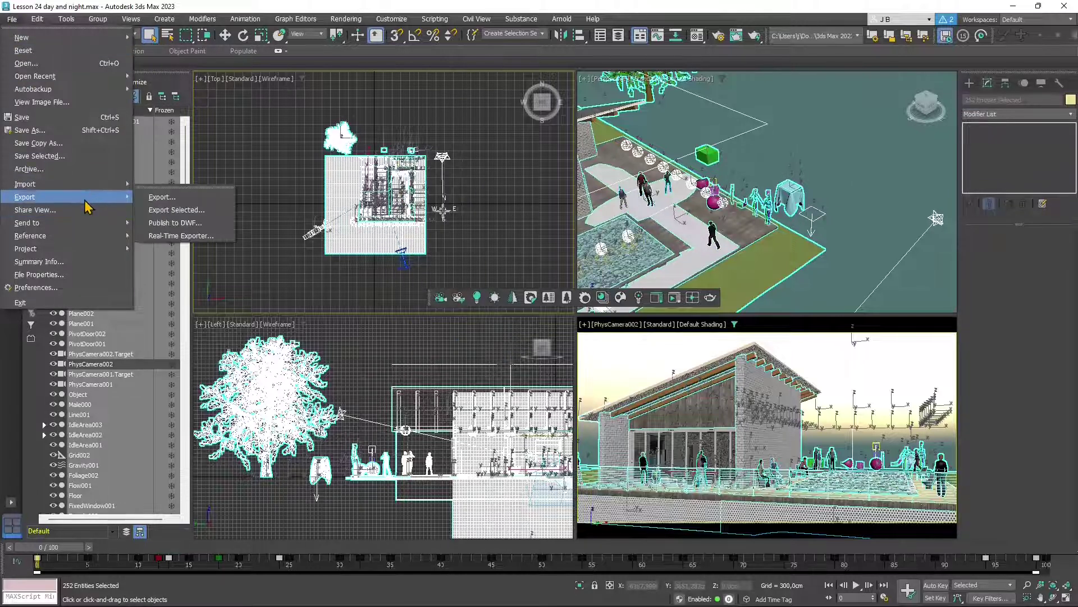
left_click(177, 210)
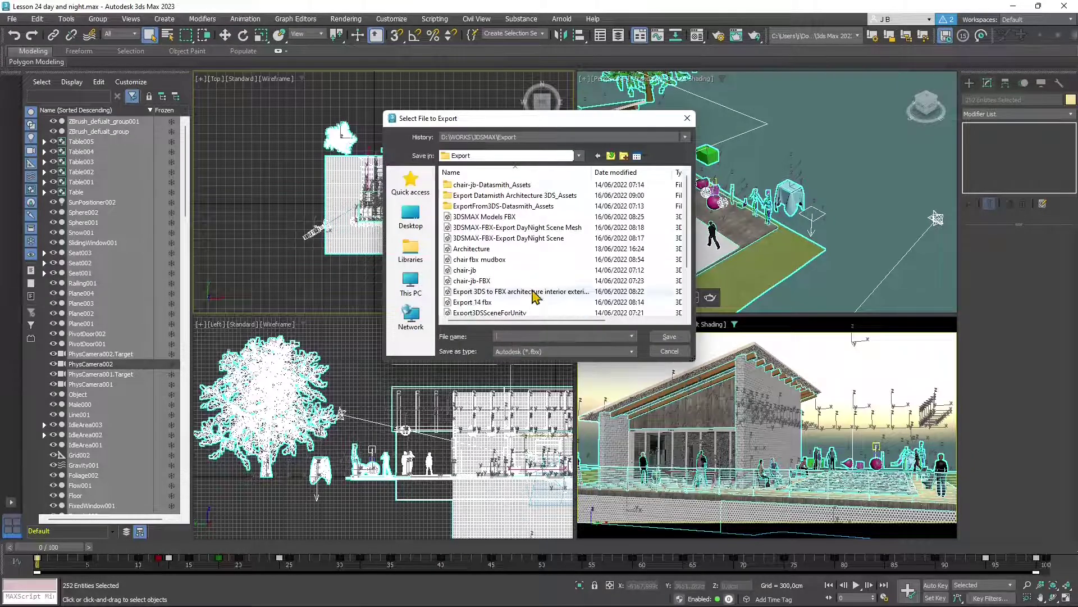
left_click(506, 336)
type("Architectue")
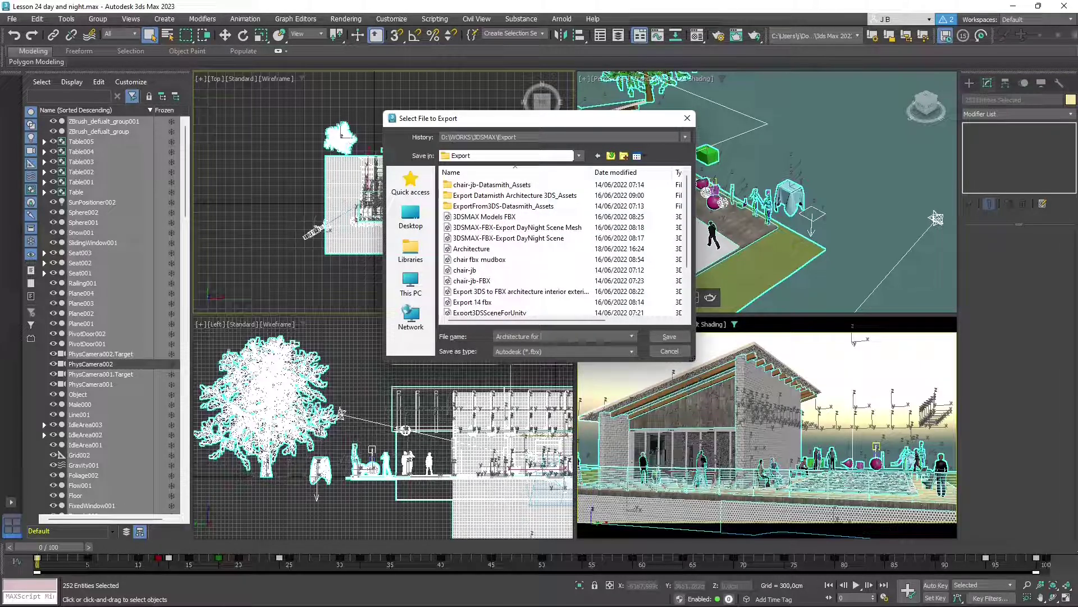
key("Return")
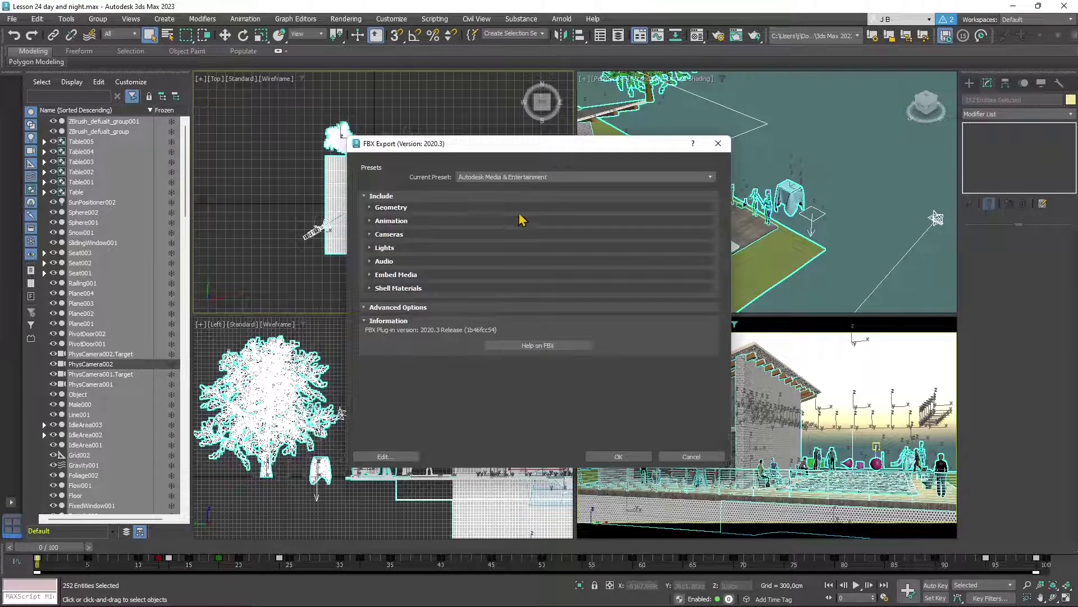
left_click(620, 456)
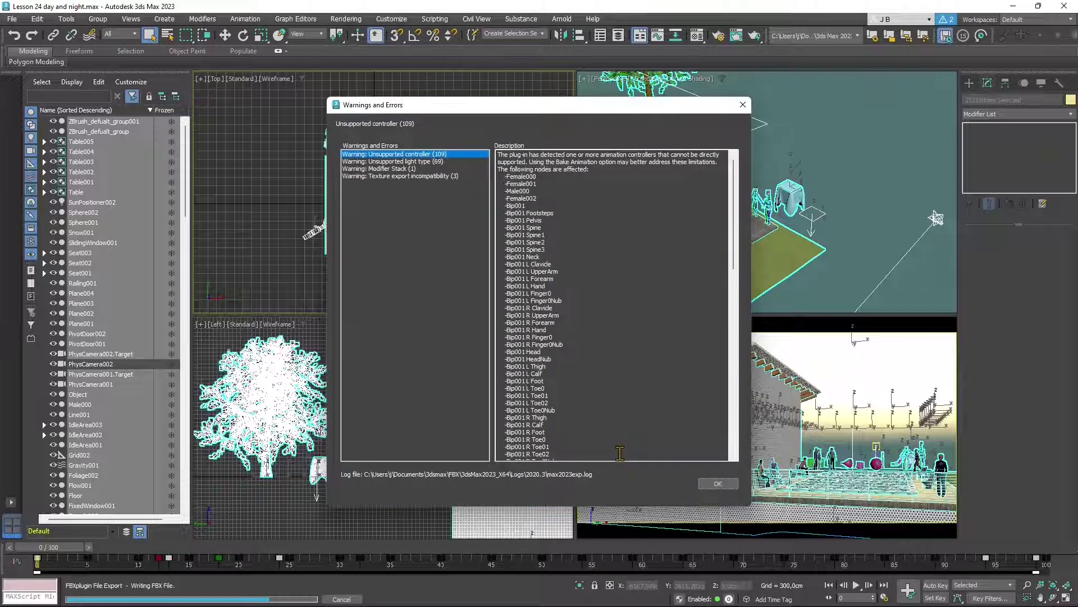
Step: Review the light type, modifier stack and texture export warnings, then dismiss them
left_click(411, 160)
left_click(396, 169)
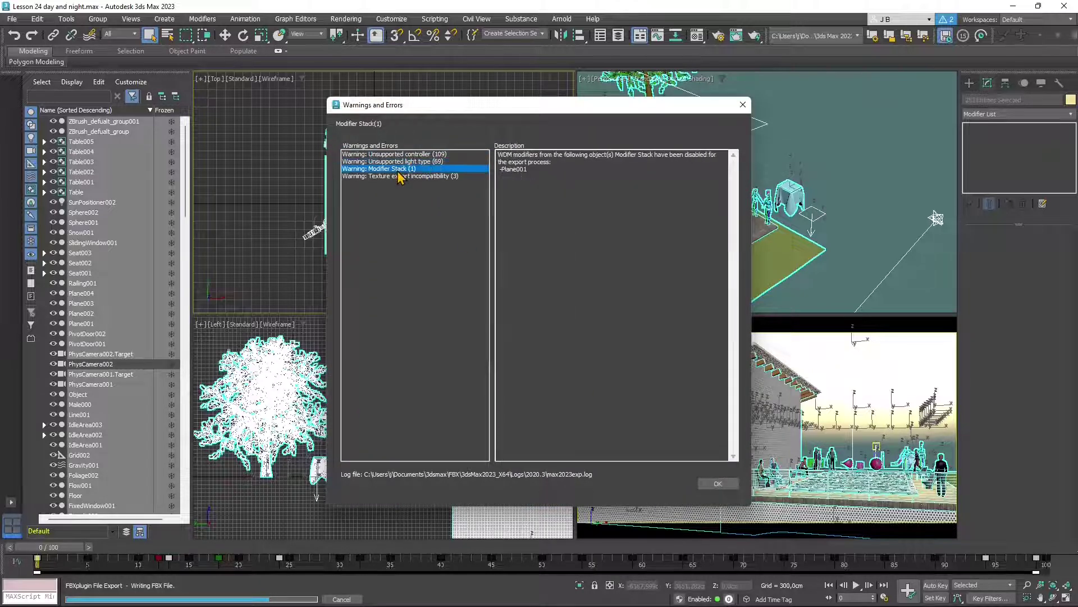
left_click(438, 175)
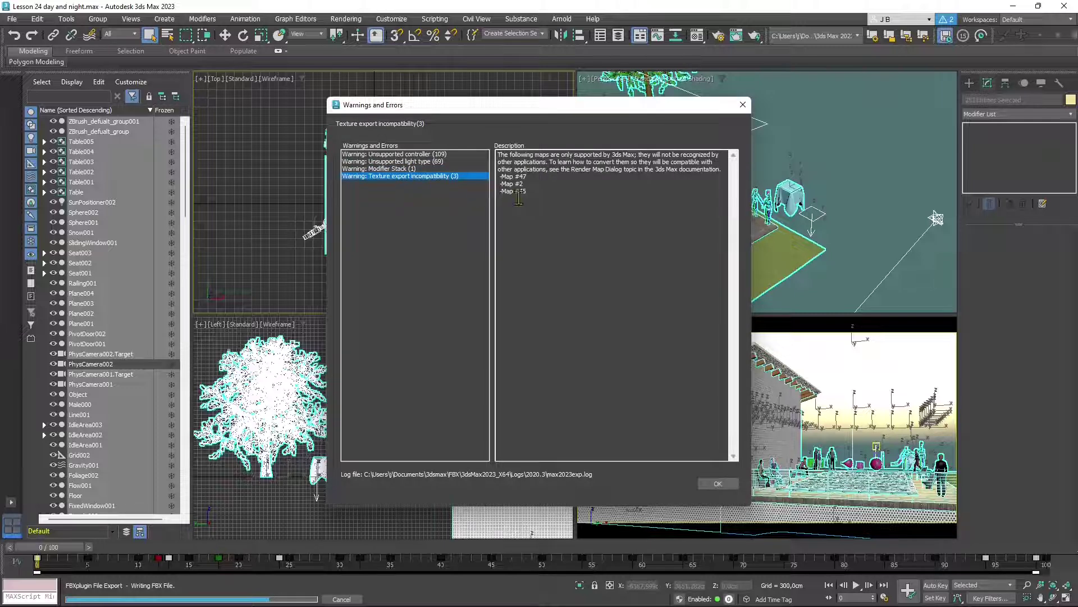
left_click(718, 484)
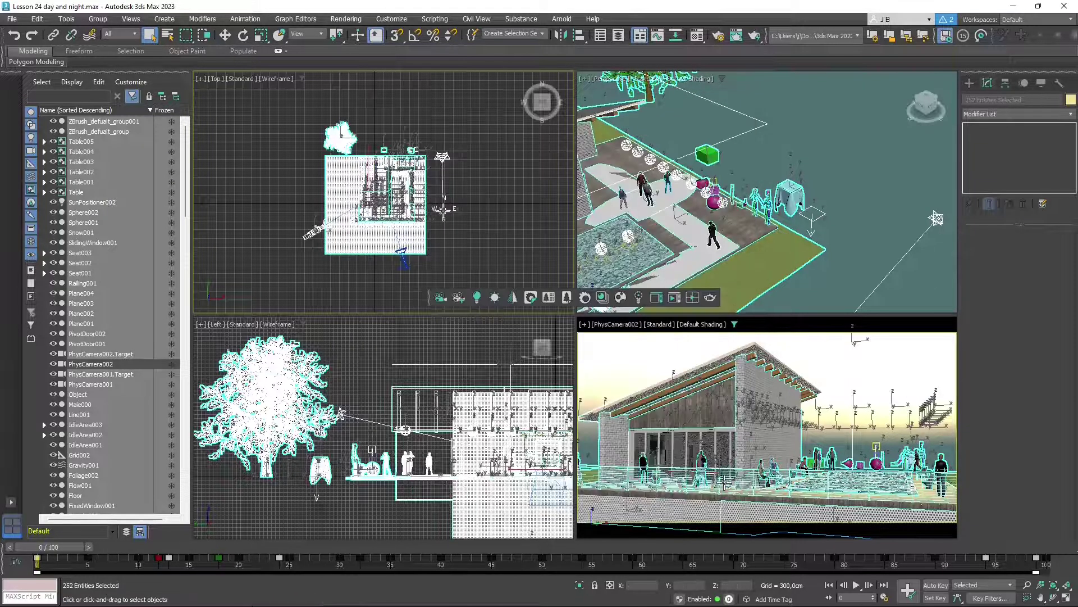
Step: Deselect all, orbit Perspective, select chair Box108 by the pool, and zoom to it
left_click(496, 262)
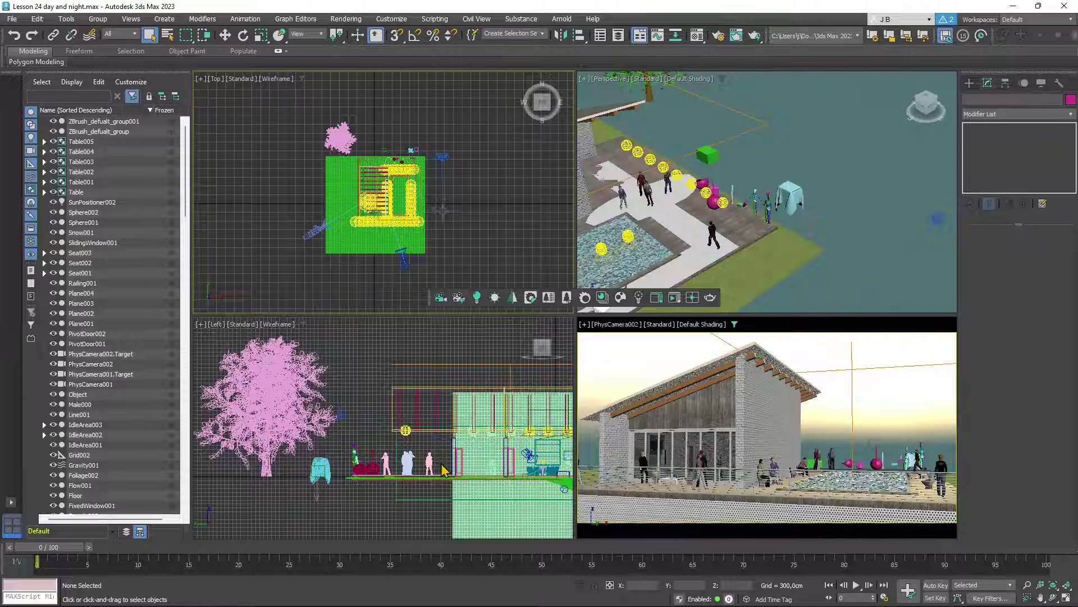
scroll(474, 469, "up", 1)
scroll(474, 469, "up", 1)
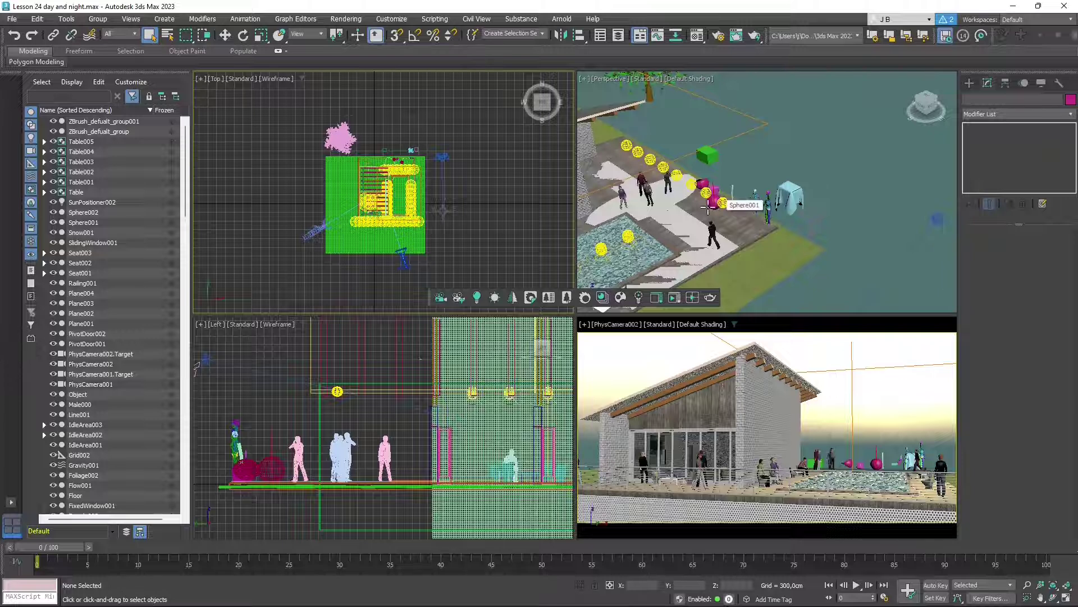
left_click(927, 108)
left_click_drag(926, 149, 893, 133)
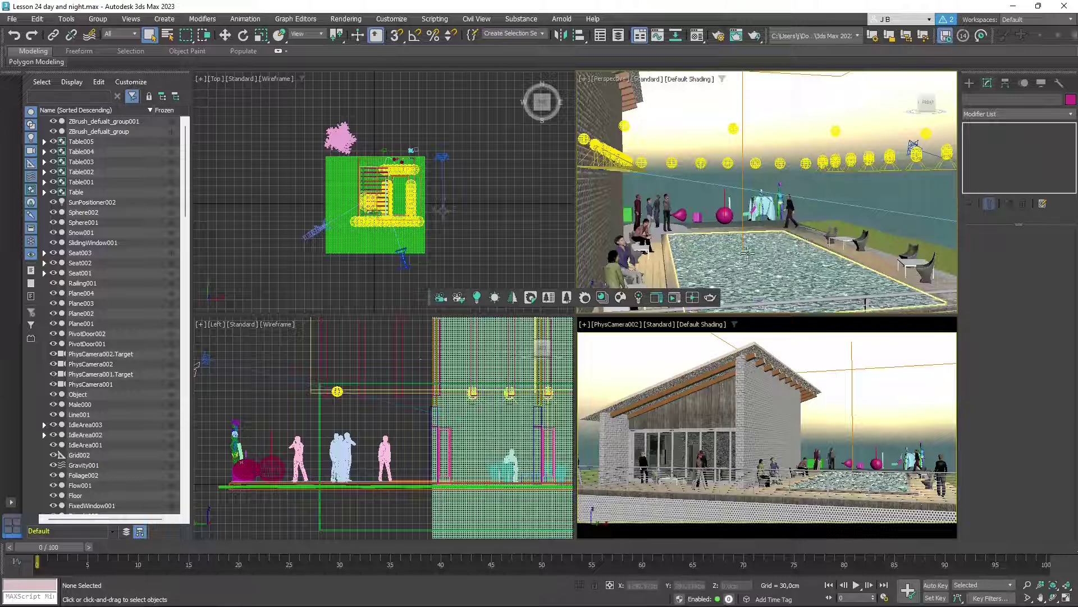
left_click(863, 249)
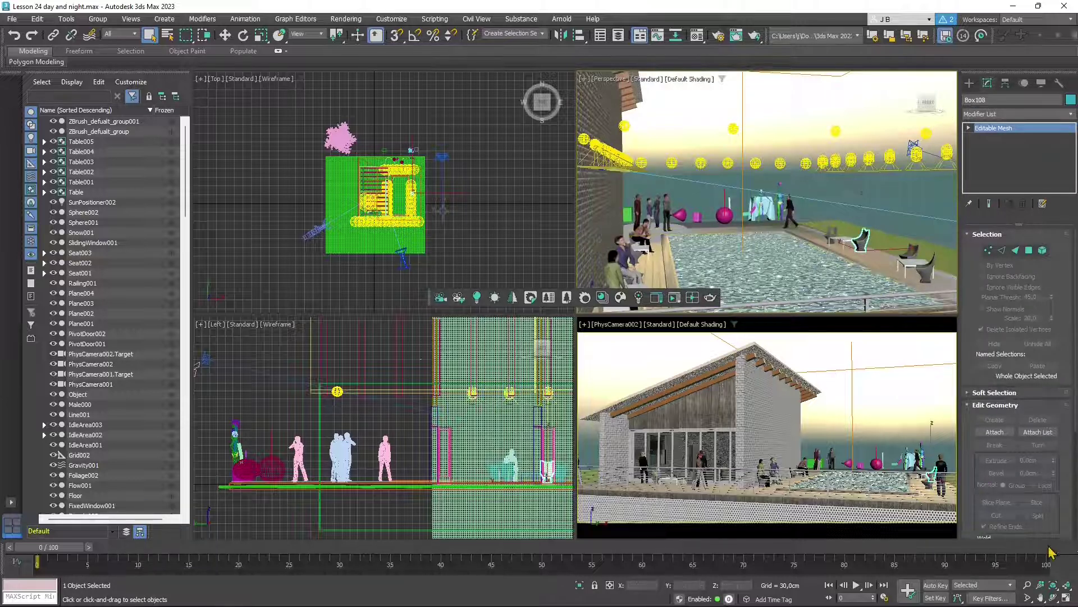
left_click(1068, 595)
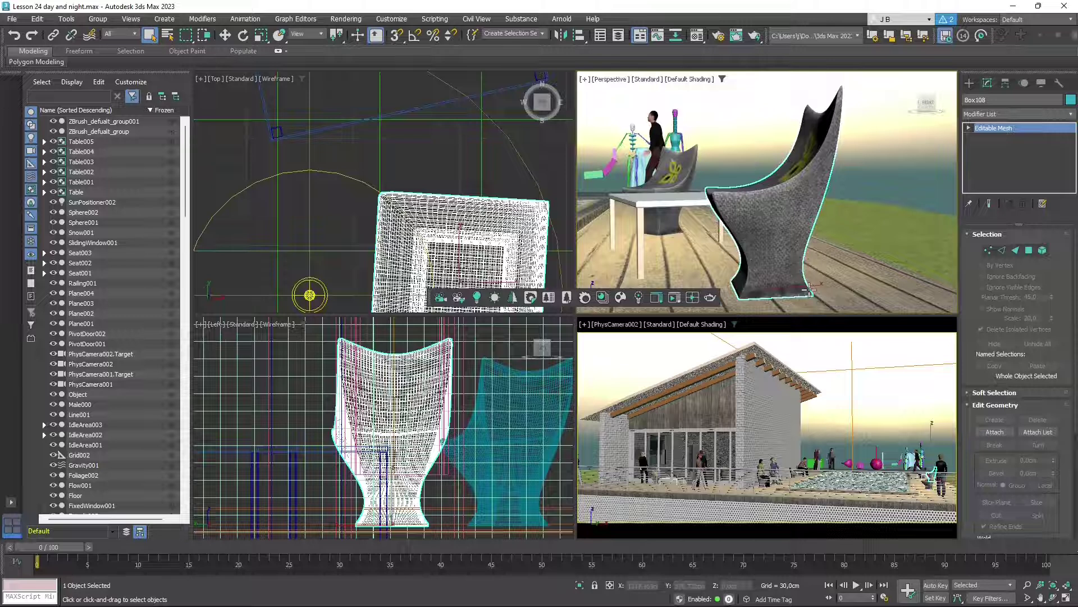
Step: Export only the selected chair as an FBX named 'JB Chair for Lumion'
left_click(12, 18)
mouse_move(26, 196)
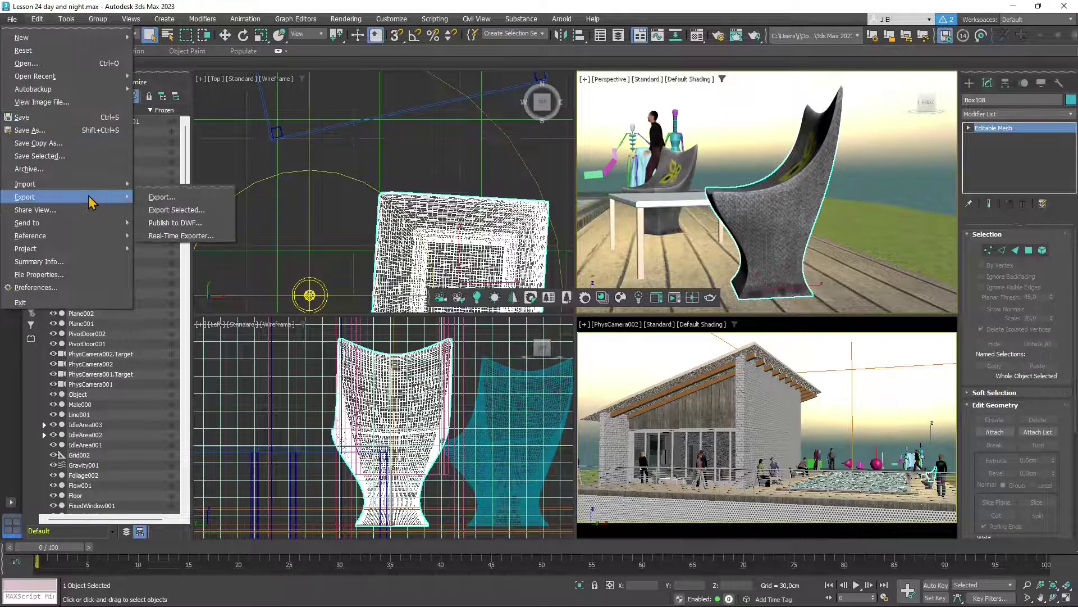
left_click(191, 210)
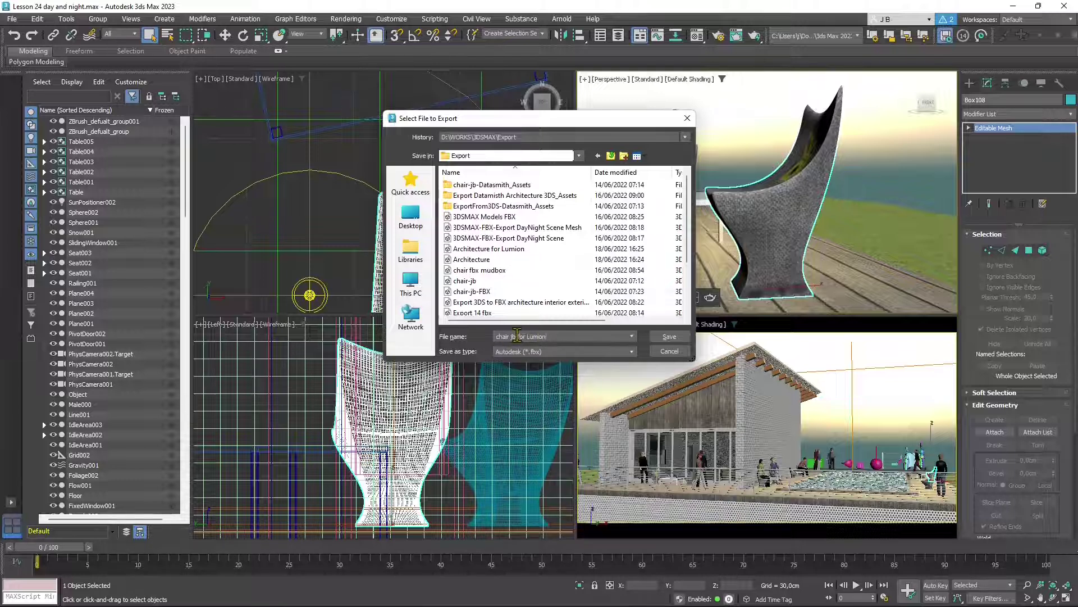
left_click_drag(517, 335, 481, 347)
type("JB Cha")
left_click(669, 337)
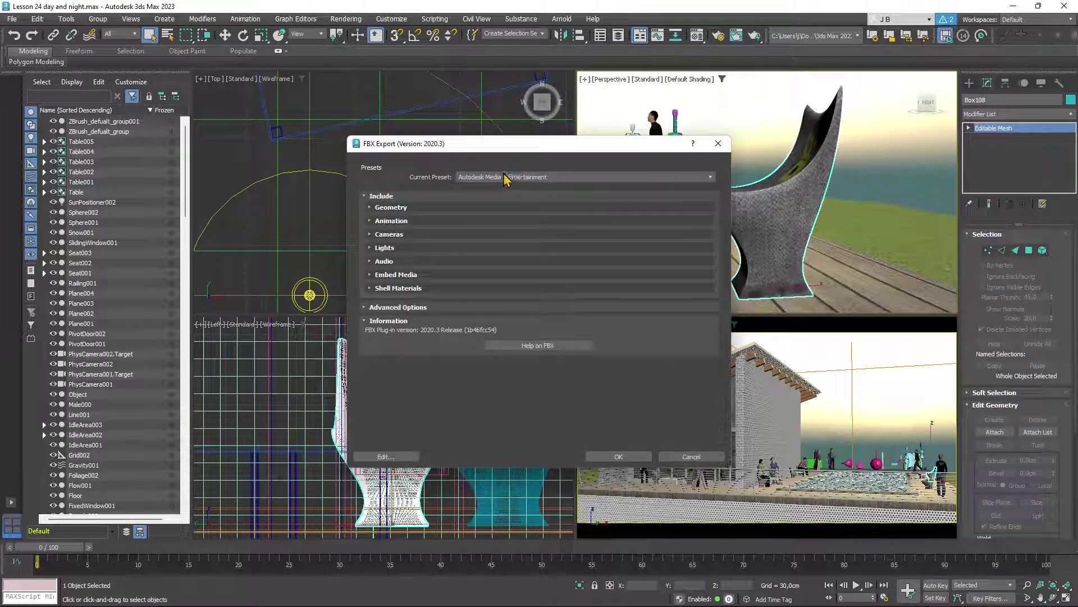
Step: Confirm the chair's FBX settings, then search the corrected spelling '3d studio max' in Chrome
left_click(618, 457)
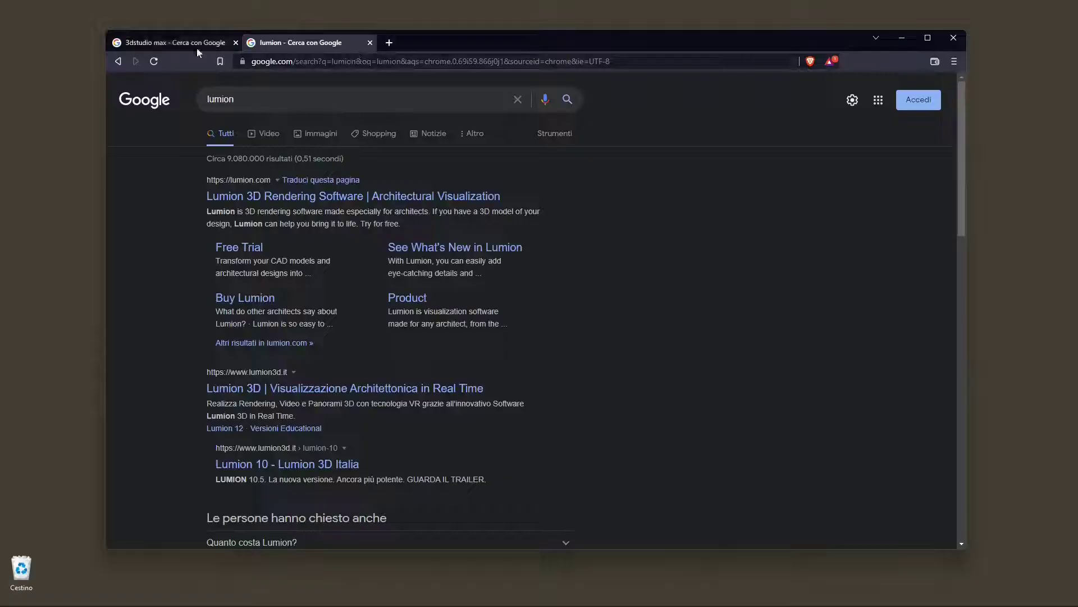
left_click(179, 43)
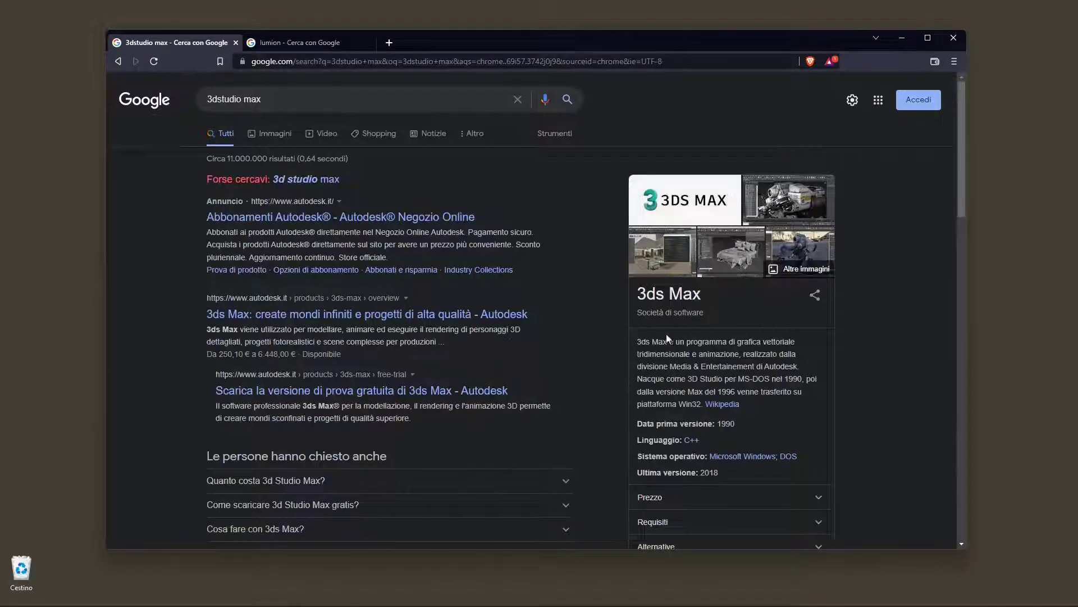
left_click(276, 45)
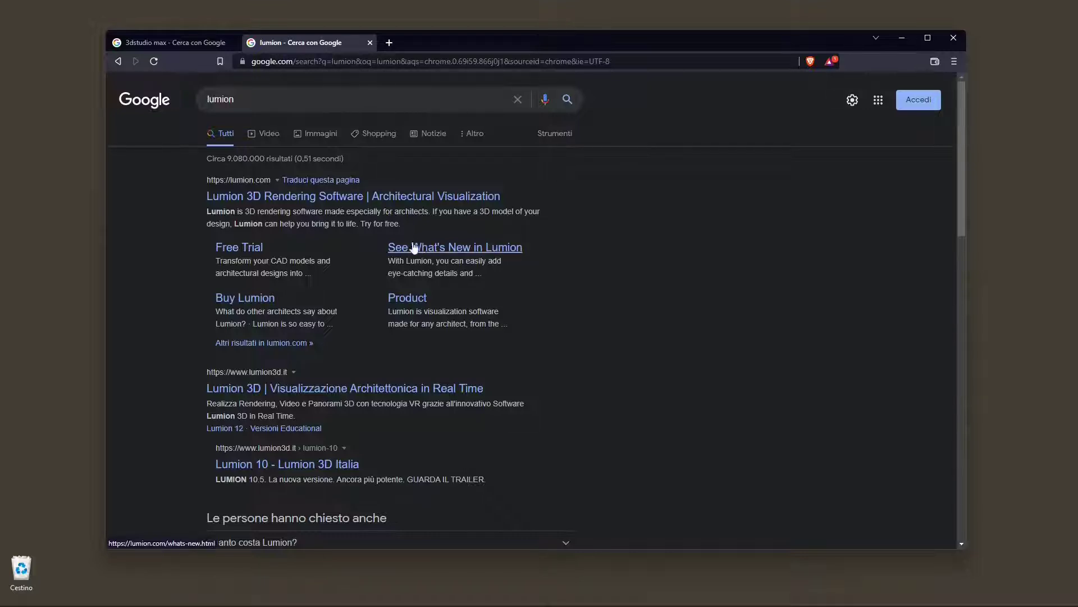
left_click(168, 42)
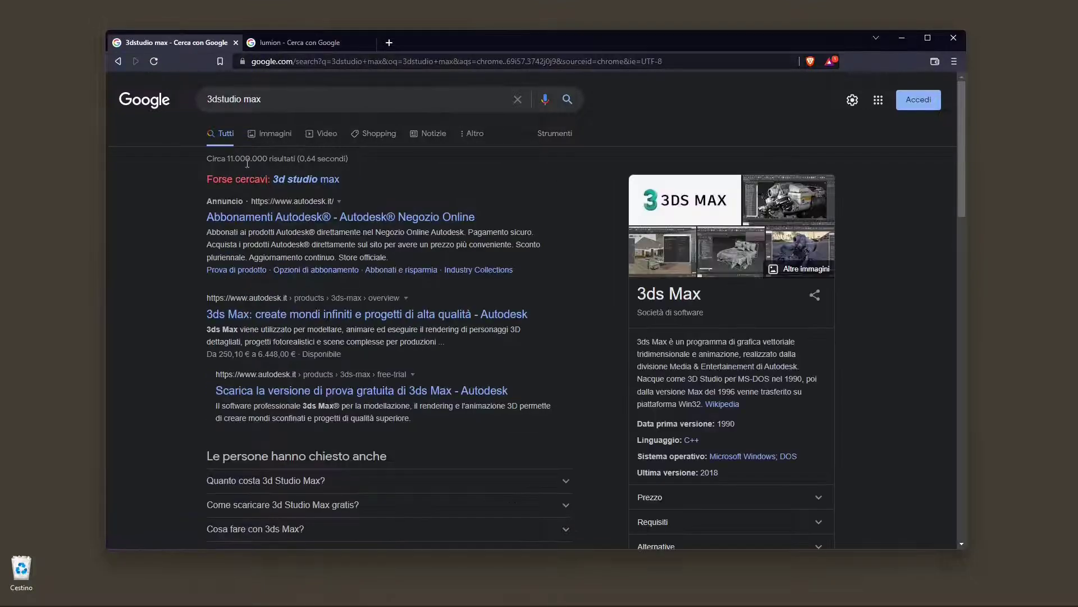
left_click(318, 179)
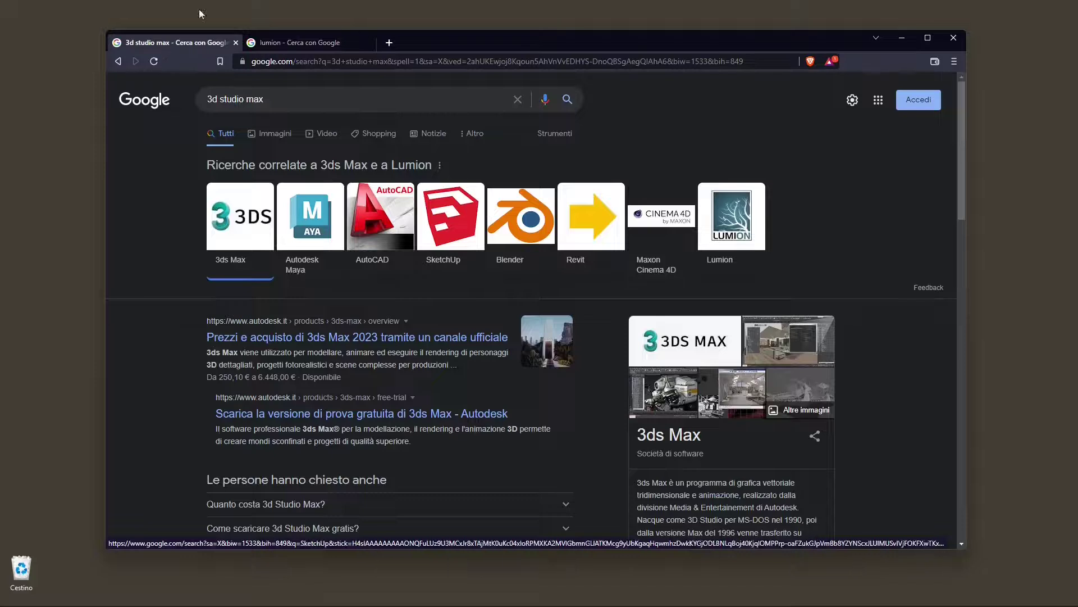
Step: Show Google image results in both the lumion and 3d studio max tabs
left_click(288, 44)
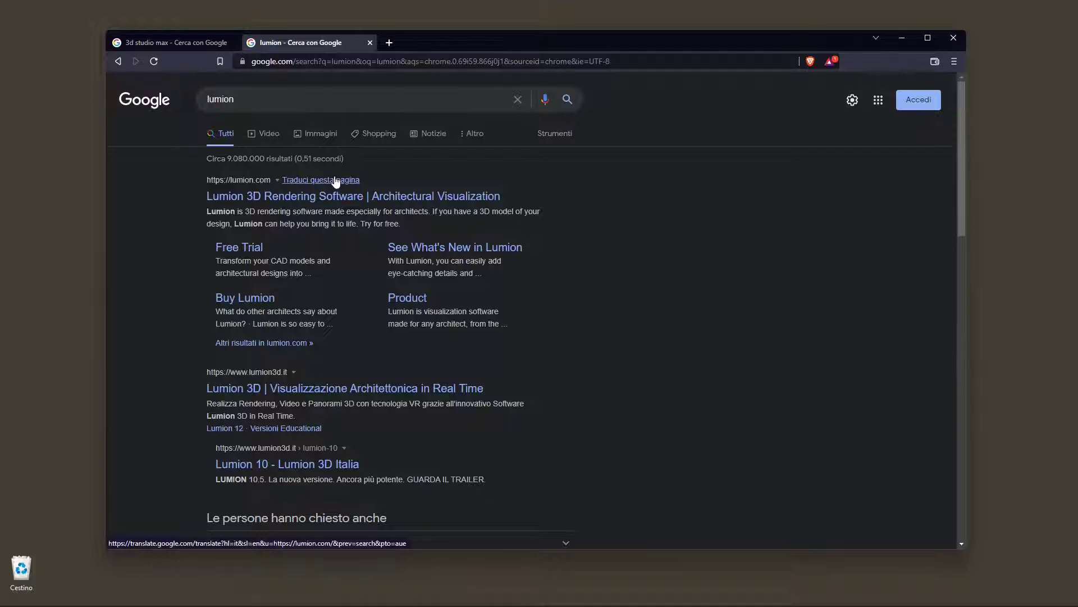
left_click(317, 132)
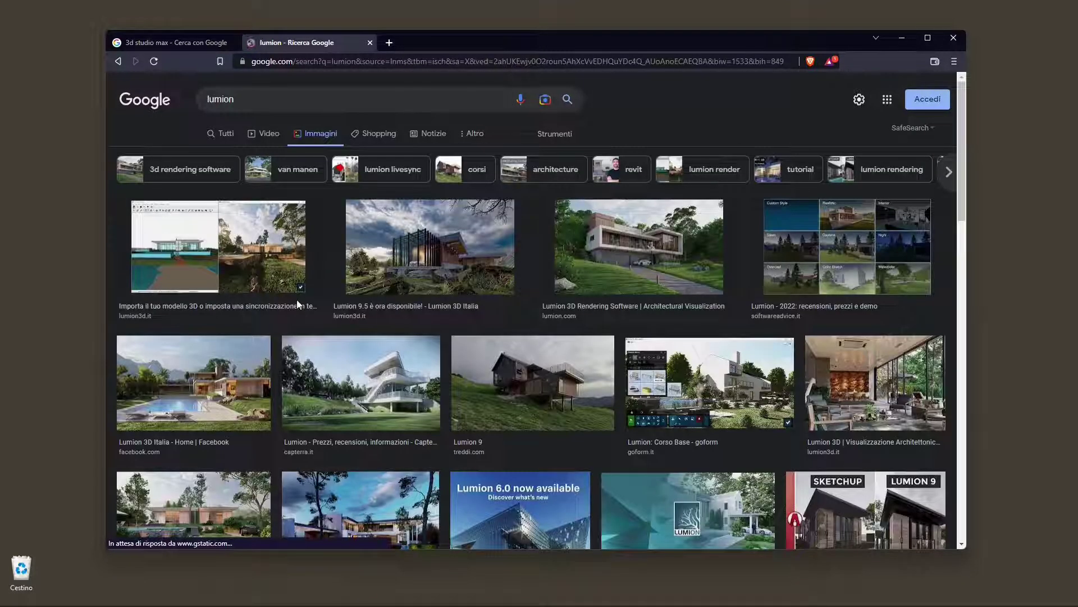
left_click(178, 42)
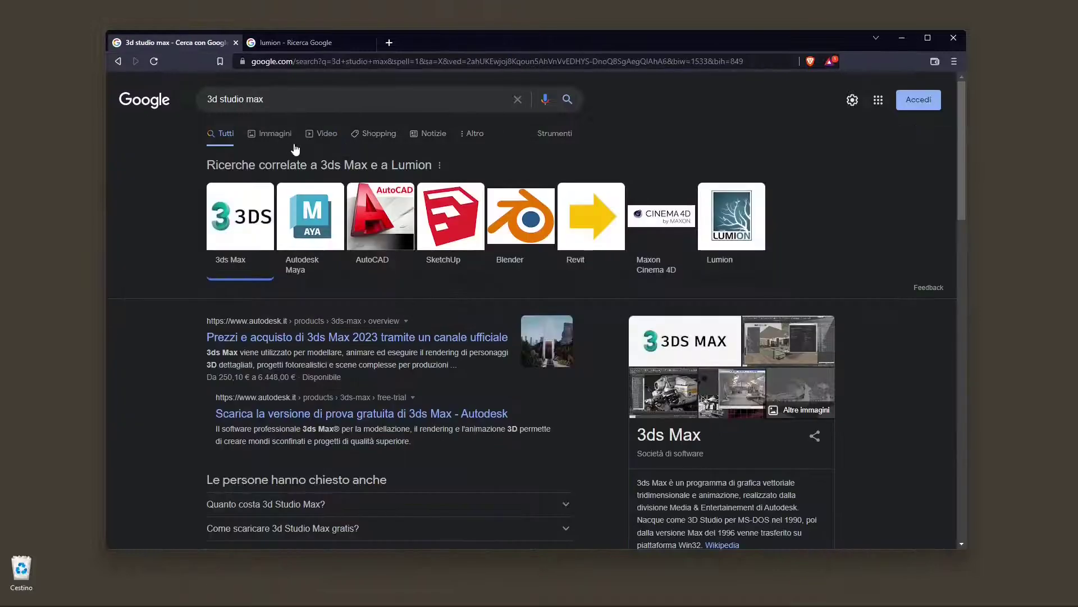
left_click(274, 134)
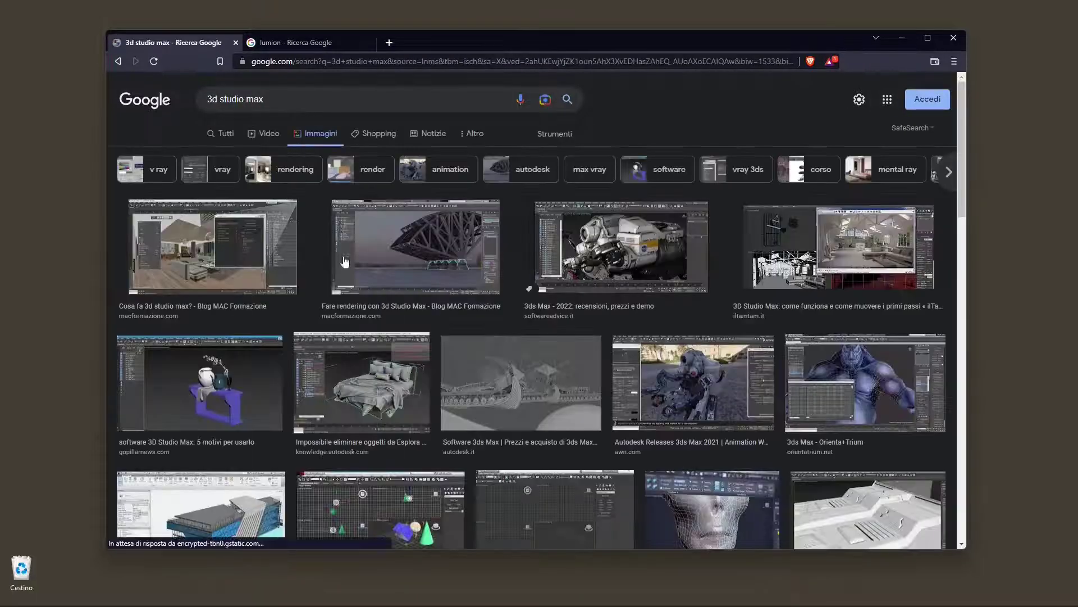
left_click(295, 43)
scroll(578, 211, "down", 3)
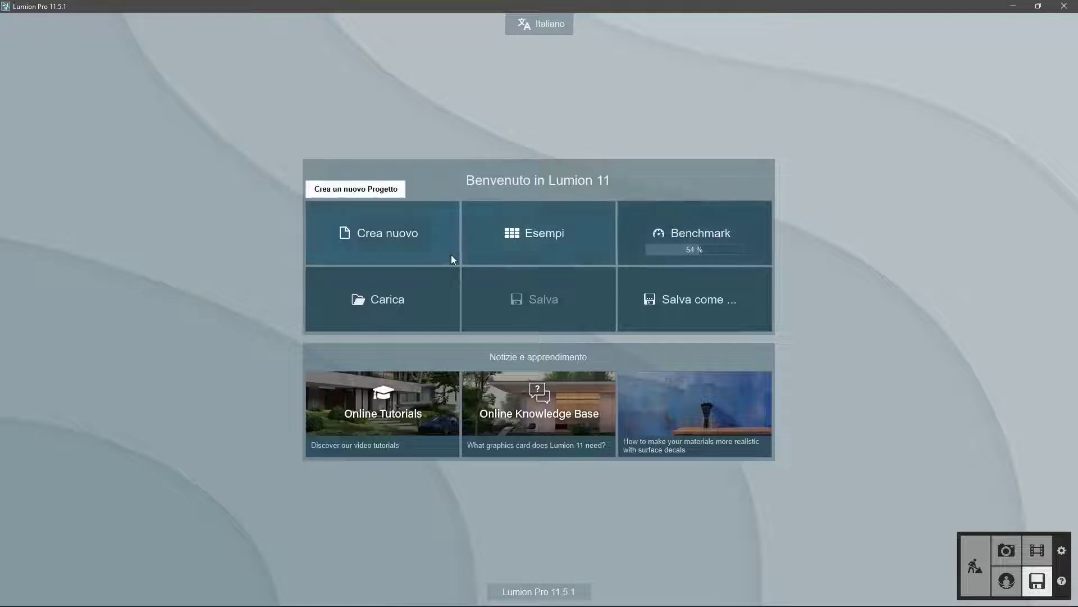
Step: Create a new project and open 'Architecture for Lumion' from 3DSMAX\Export for import
left_click(390, 241)
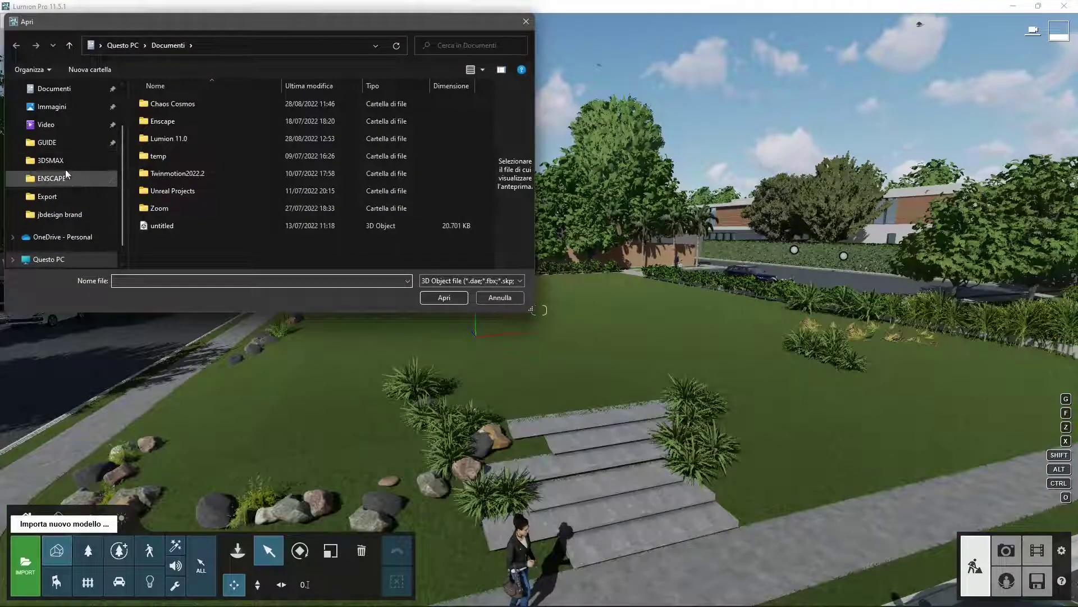
left_click(51, 160)
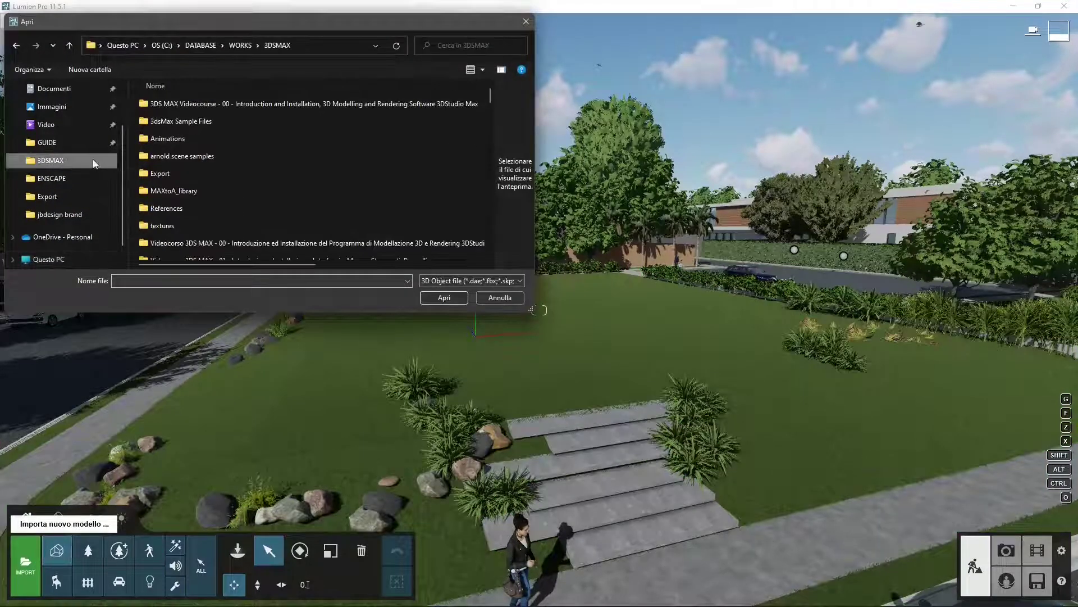
double_click(172, 175)
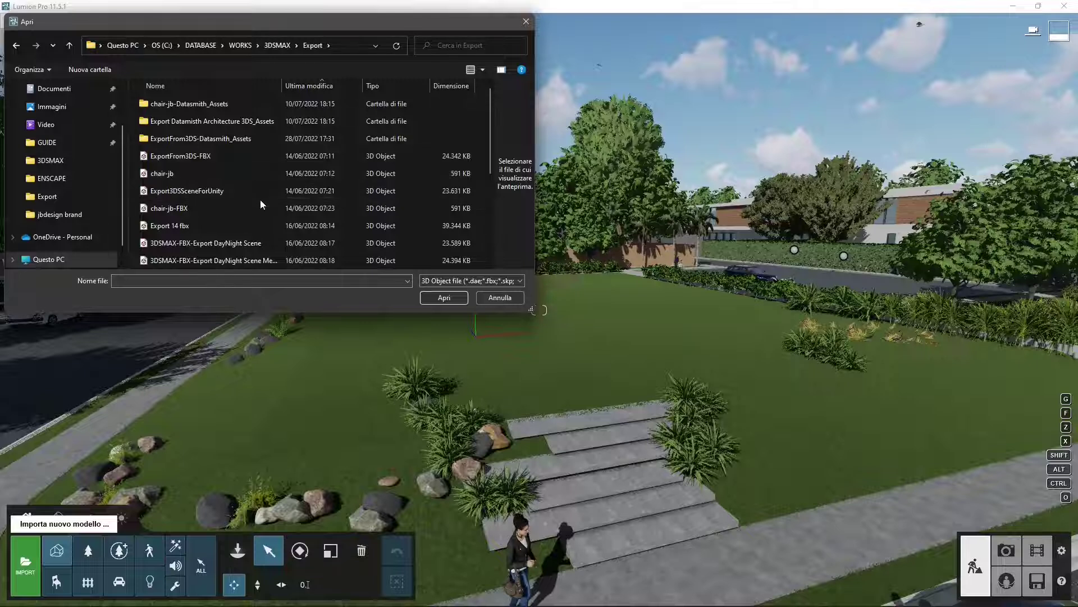
scroll(260, 199, "down", 3)
scroll(262, 200, "down", 2)
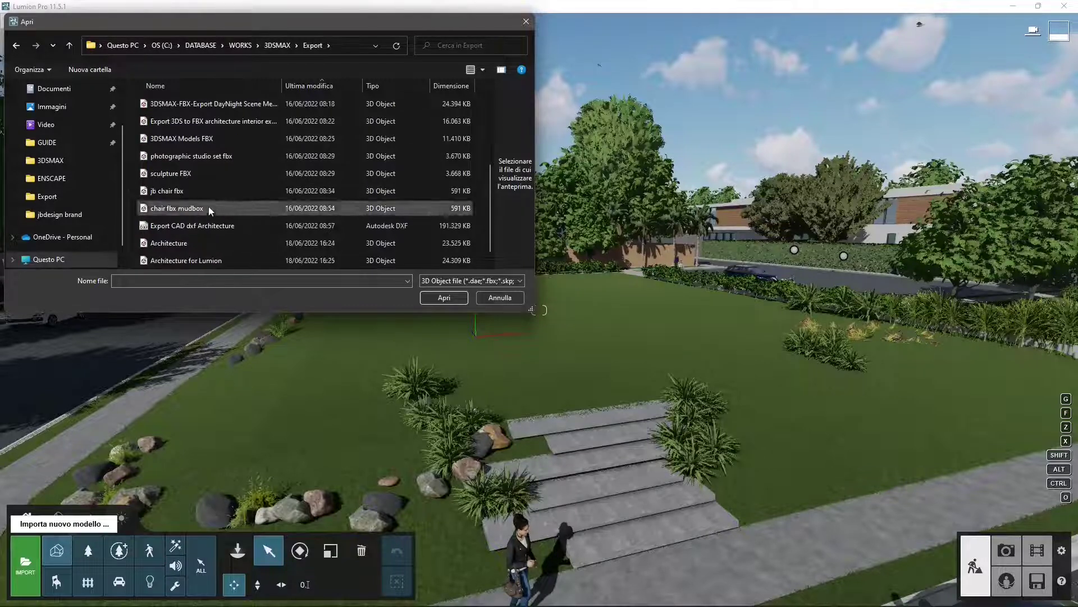
left_click(199, 189)
left_click(226, 226)
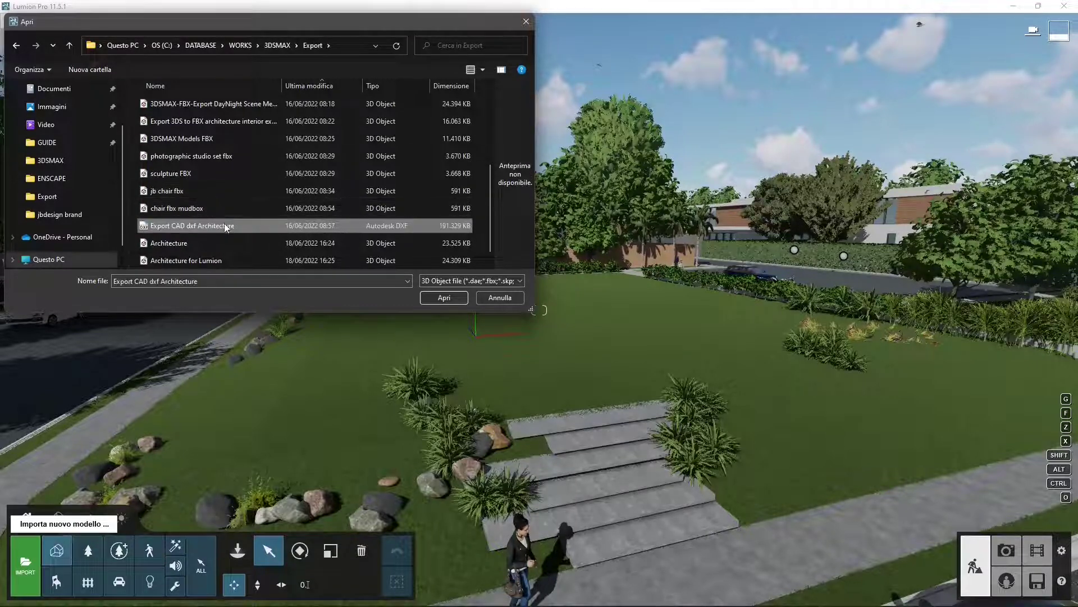
left_click(186, 243)
left_click(186, 244)
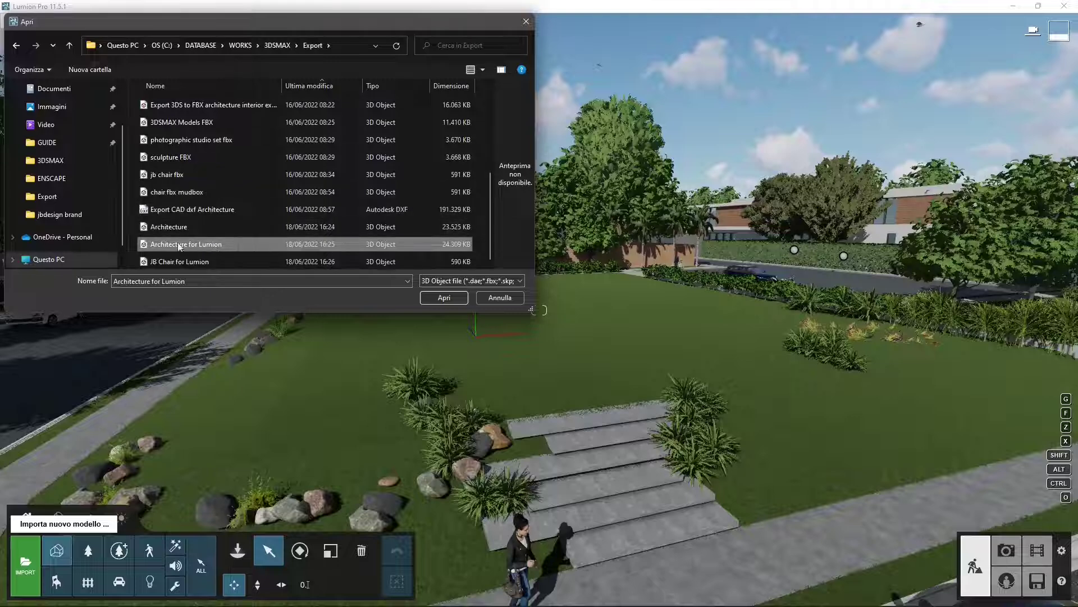
left_click(445, 298)
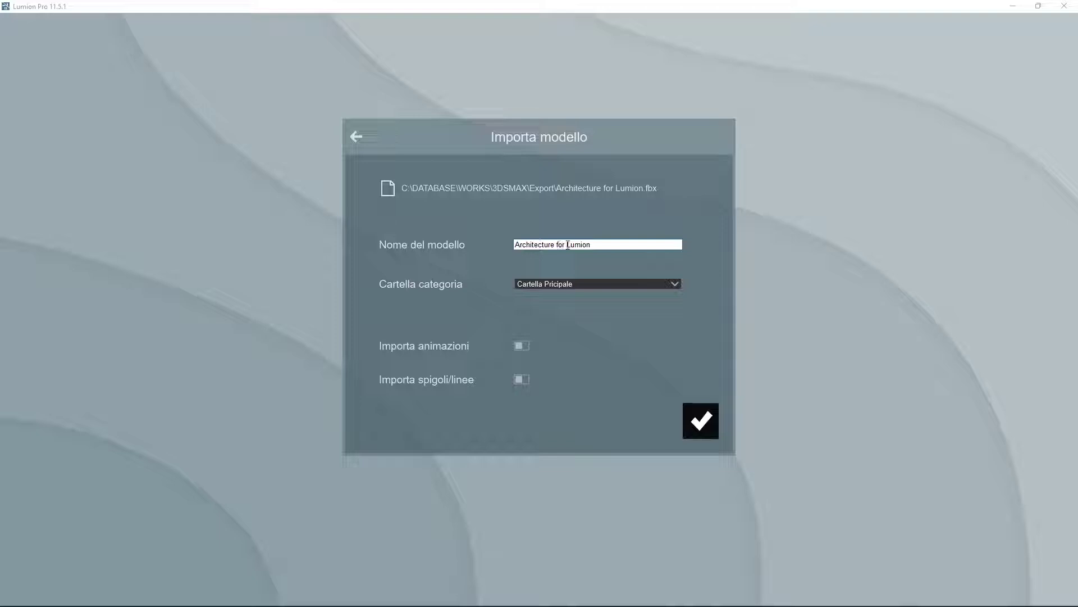
Step: Keep the main category, enable Importa animazioni and Importa spigoli/linee, and confirm the import
left_click(522, 284)
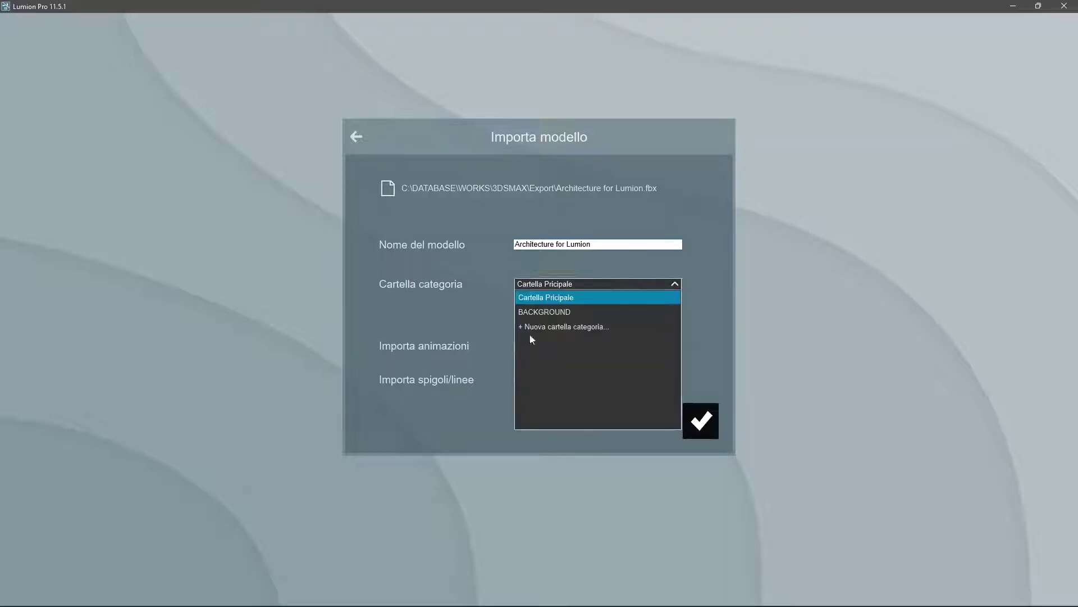
left_click(484, 290)
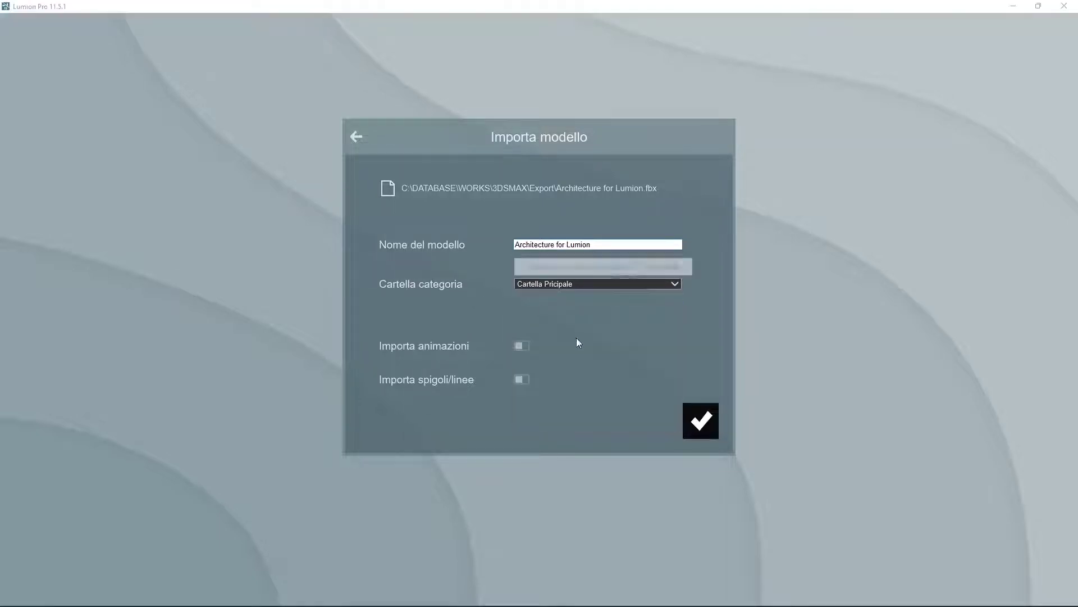
left_click(520, 347)
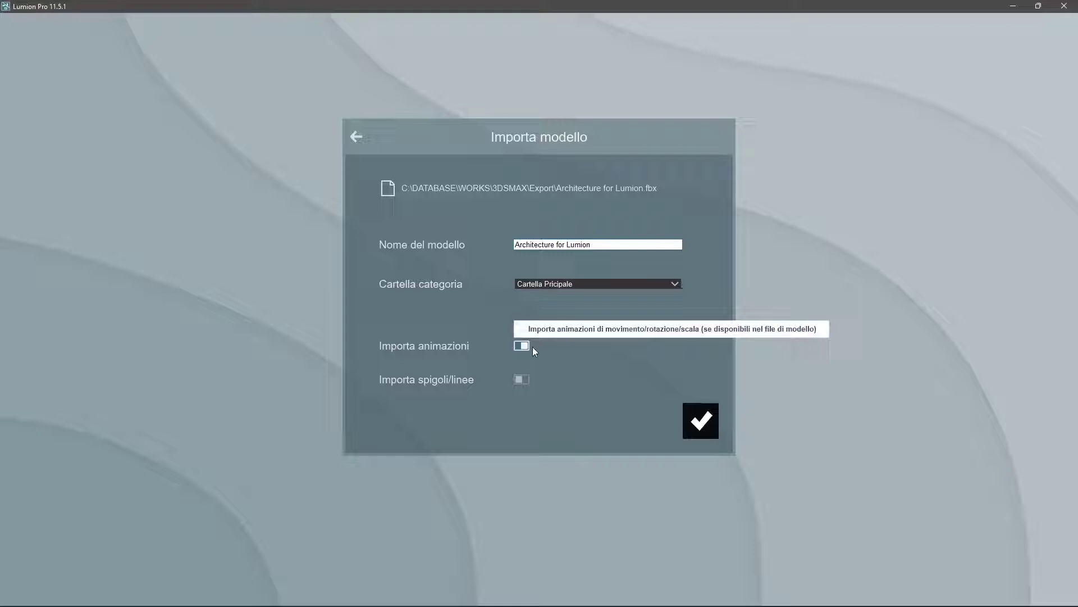
left_click(518, 380)
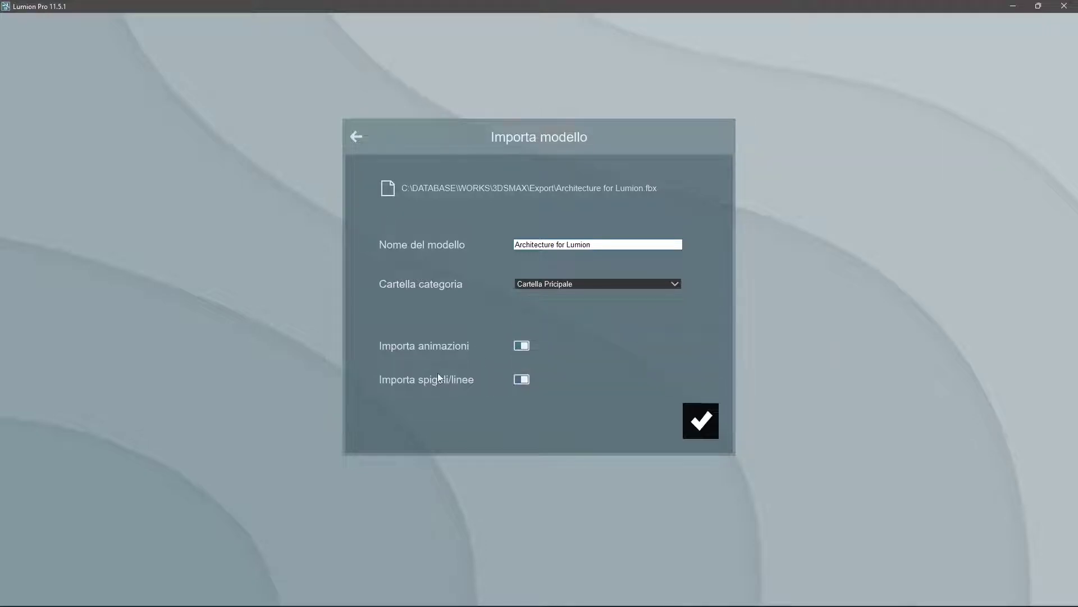
left_click(701, 421)
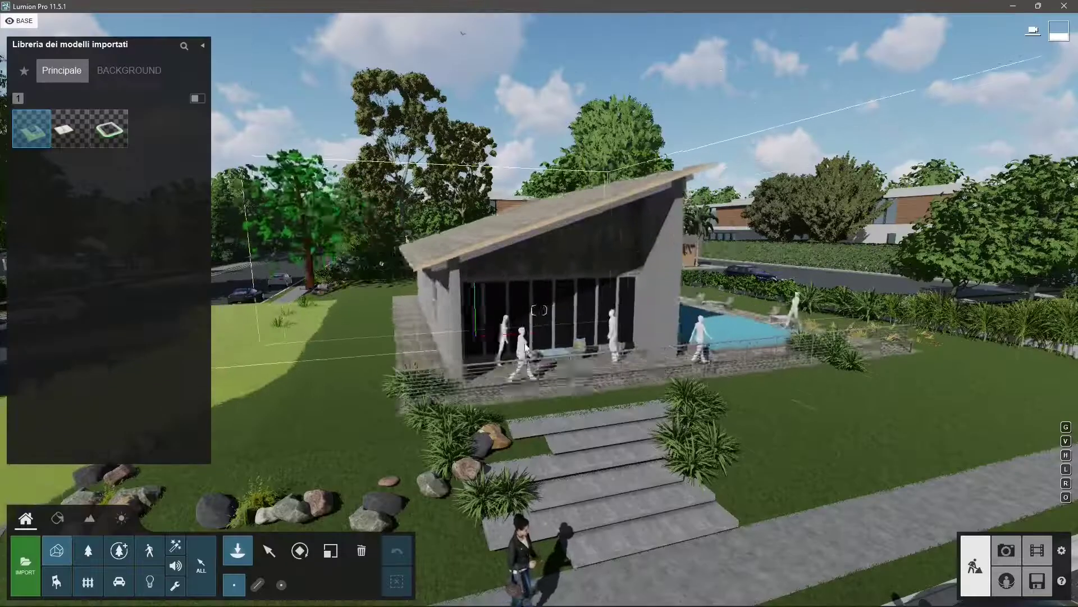
Step: Move the house behind the existing one near the pool, cancelling an extra import dialog
mouse_move(539, 310)
left_mouse_down()
mouse_move(498, 314)
mouse_move(526, 338)
mouse_move(508, 332)
mouse_move(561, 325)
mouse_move(742, 220)
mouse_move(751, 269)
left_mouse_up()
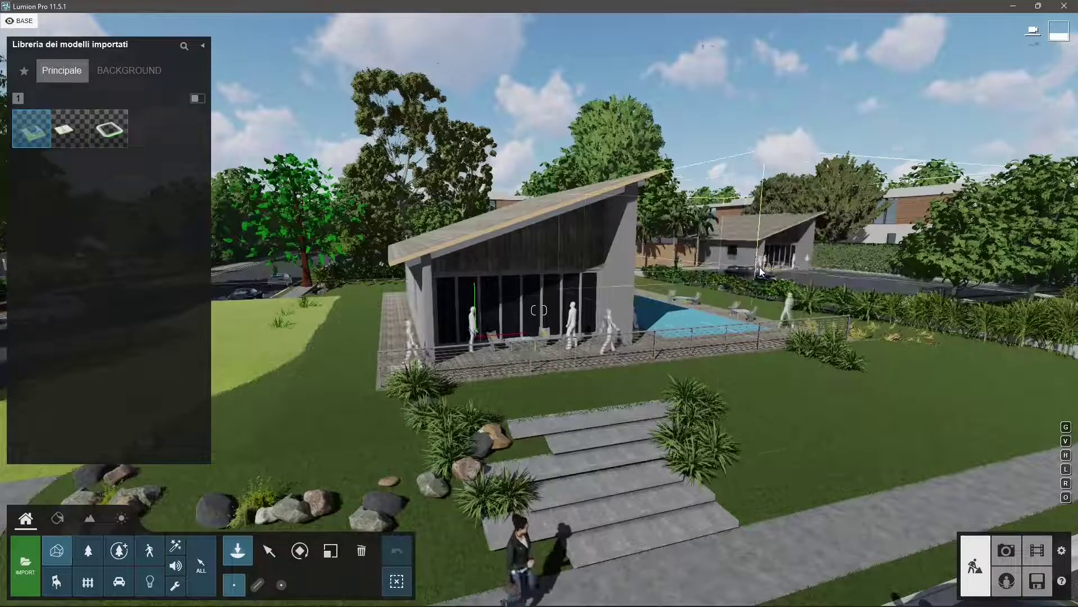
left_click_drag(751, 269, 744, 241)
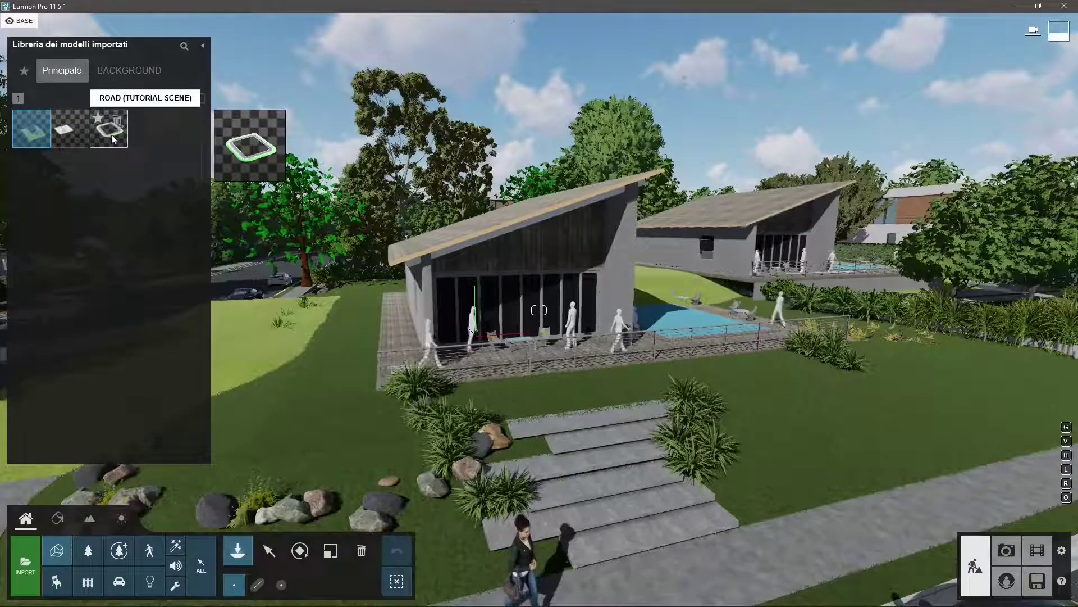
mouse_move(26, 564)
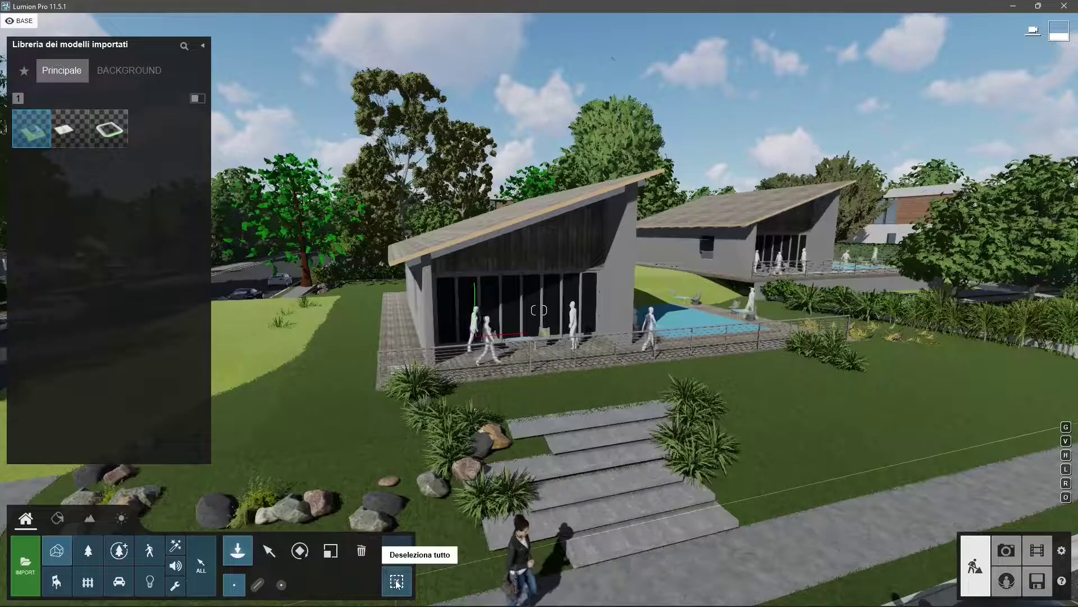
left_click(26, 560)
left_click(526, 24)
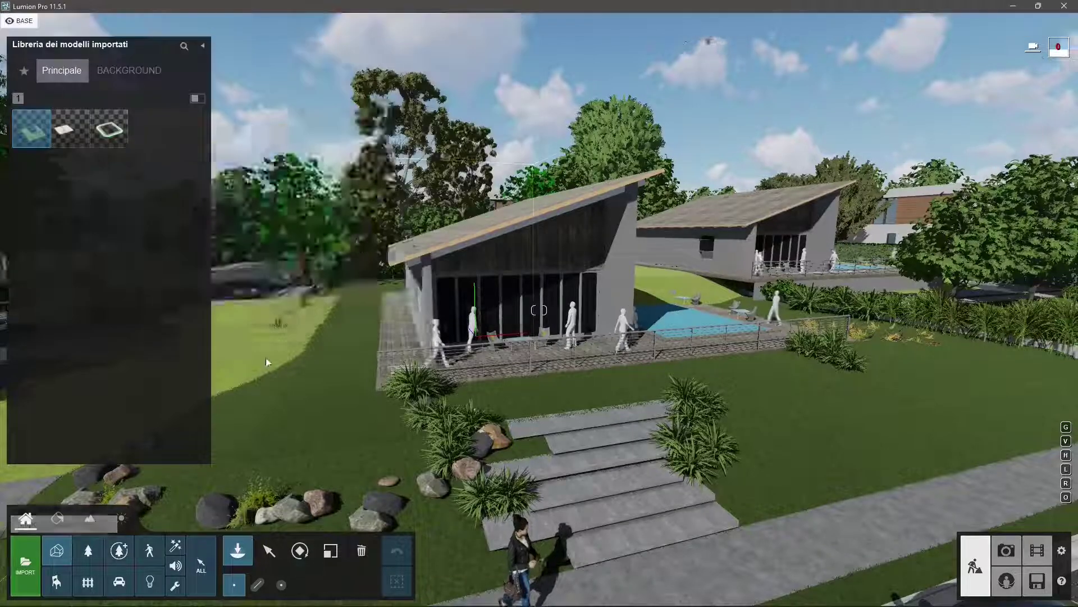
right_click_drag(107, 522, 776, 462)
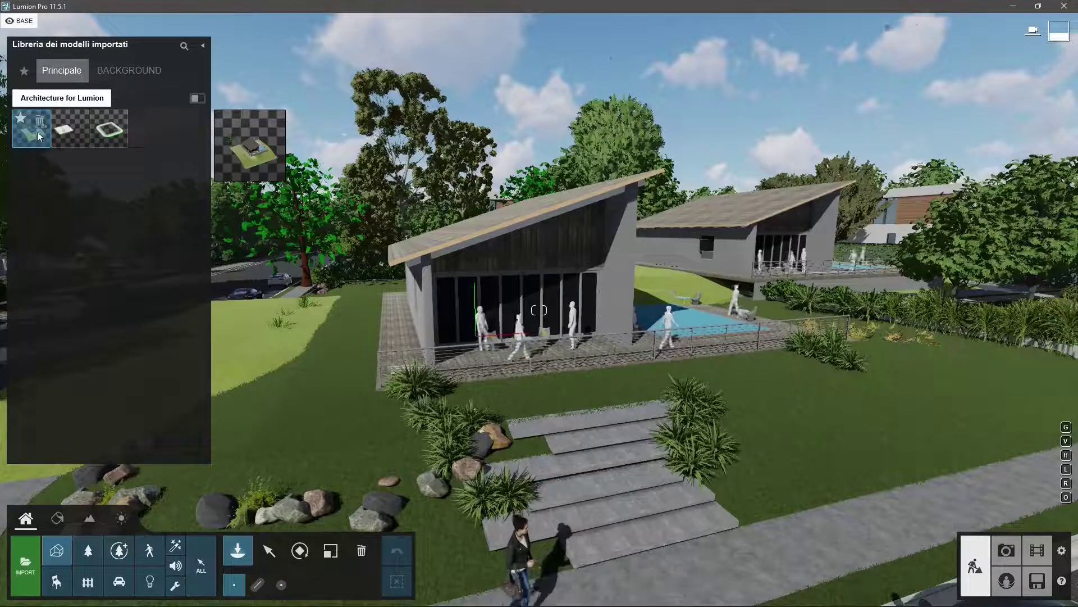
Step: Browse the Transport library, pick Car 019, then return to the select tool
left_click(203, 47)
left_click(25, 82)
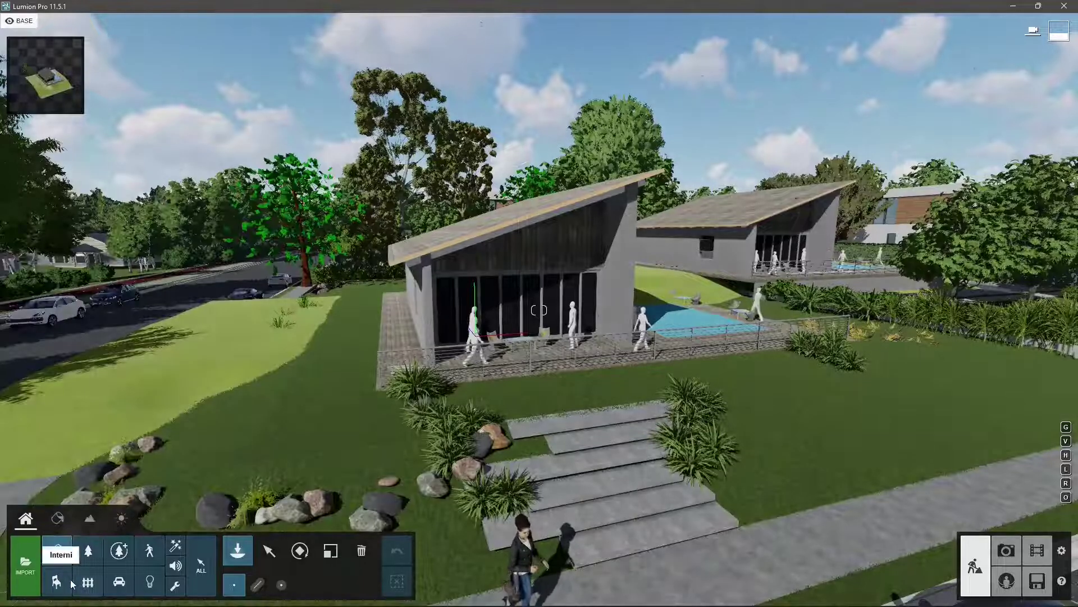
left_click(119, 550)
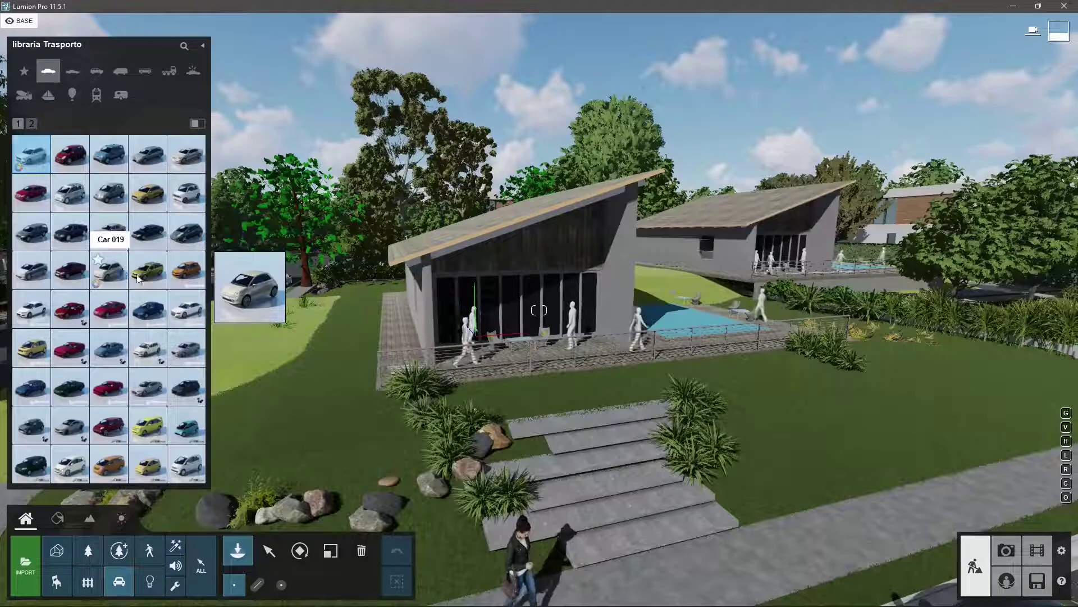
left_click(109, 272)
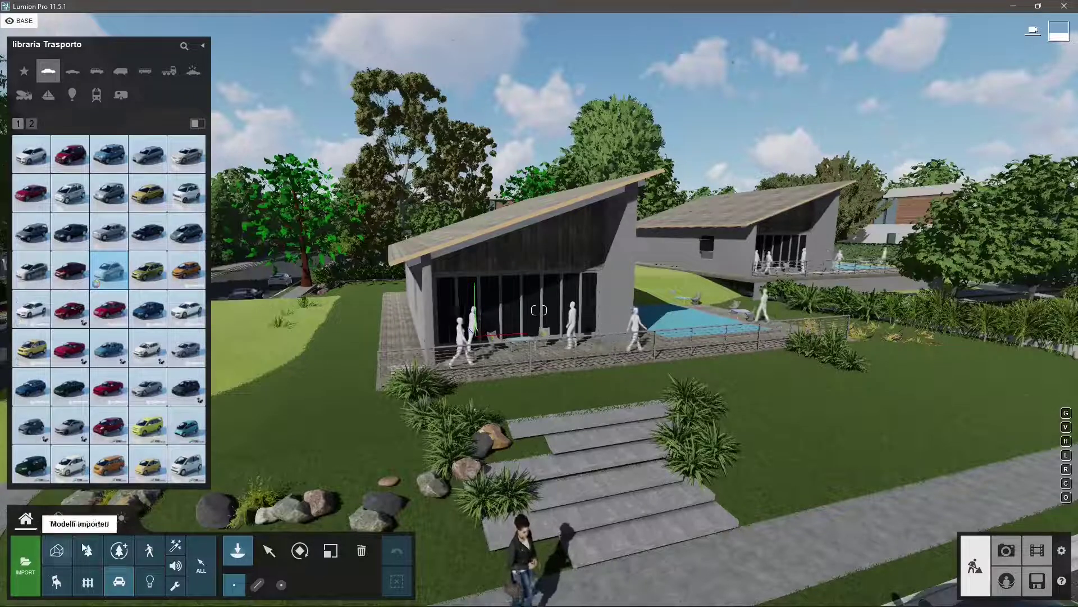
left_click(268, 550)
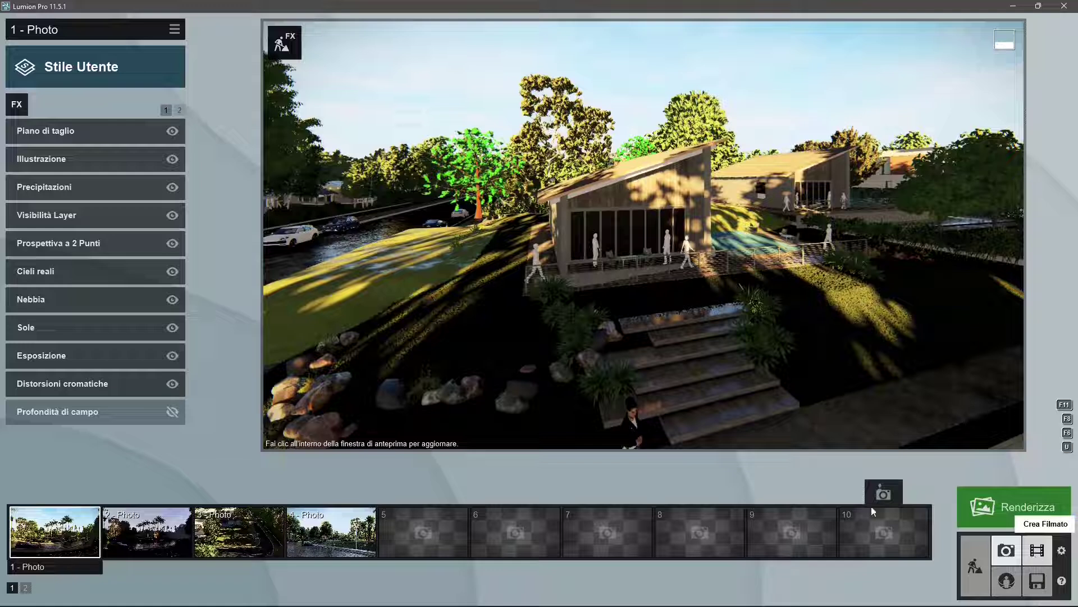
Step: Look through saved photo slots 2, 3 and 4
left_click(178, 529)
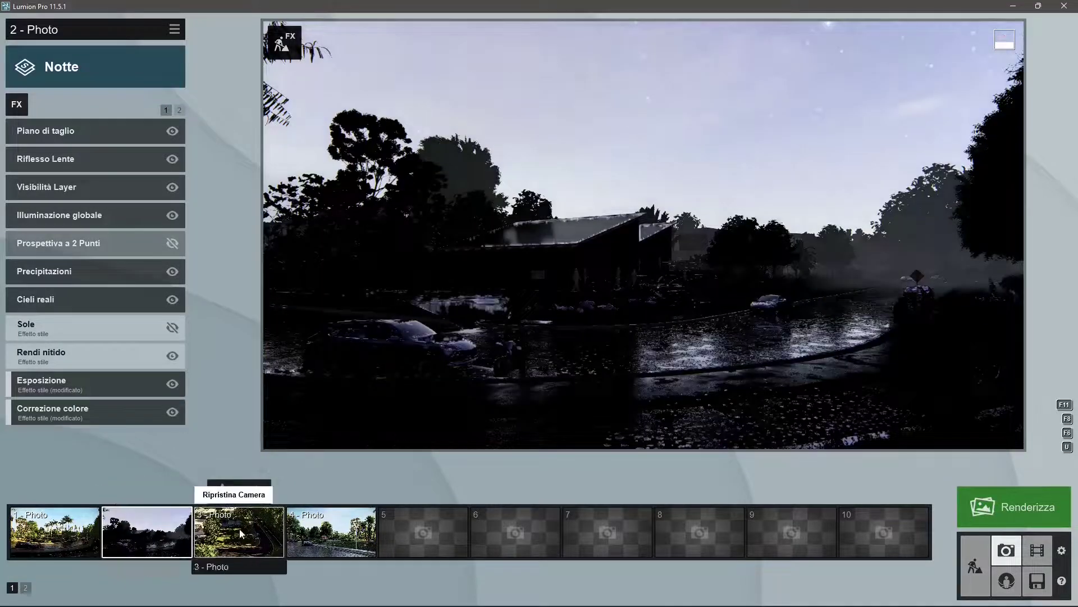
left_click(239, 528)
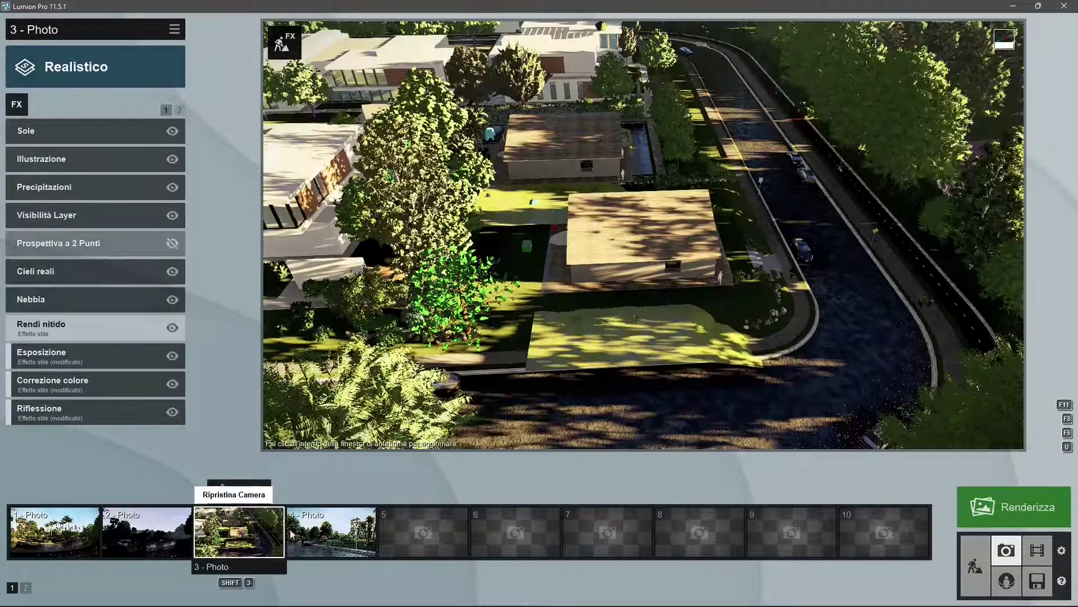
left_click(325, 534)
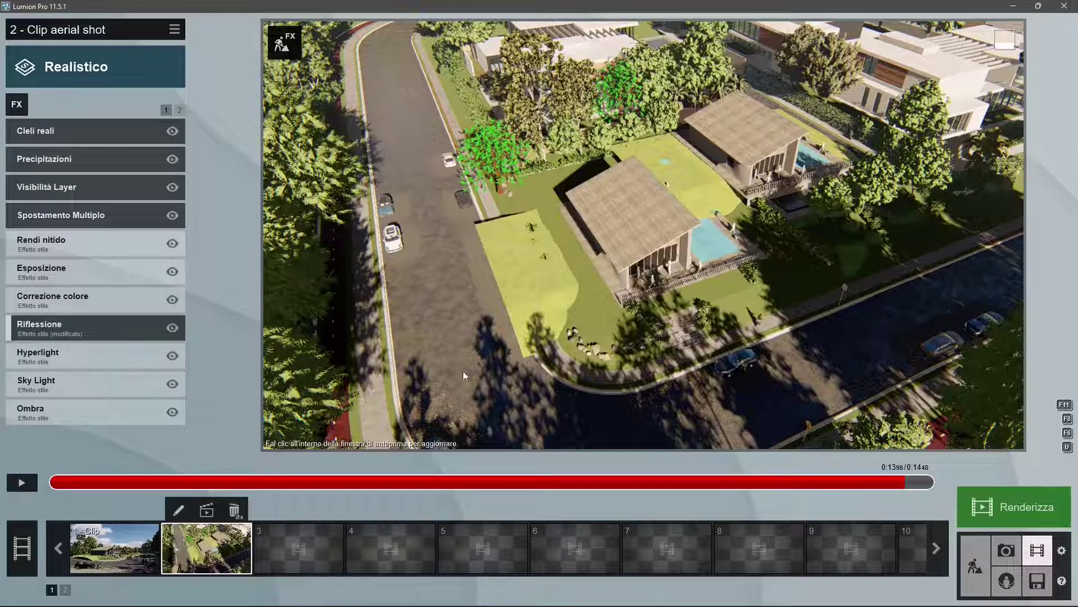
Step: Scrub through the aerial shot and first movie clips, then go back to Photo mode
mouse_move(702, 481)
left_mouse_down()
mouse_move(154, 485)
mouse_move(740, 493)
left_mouse_up()
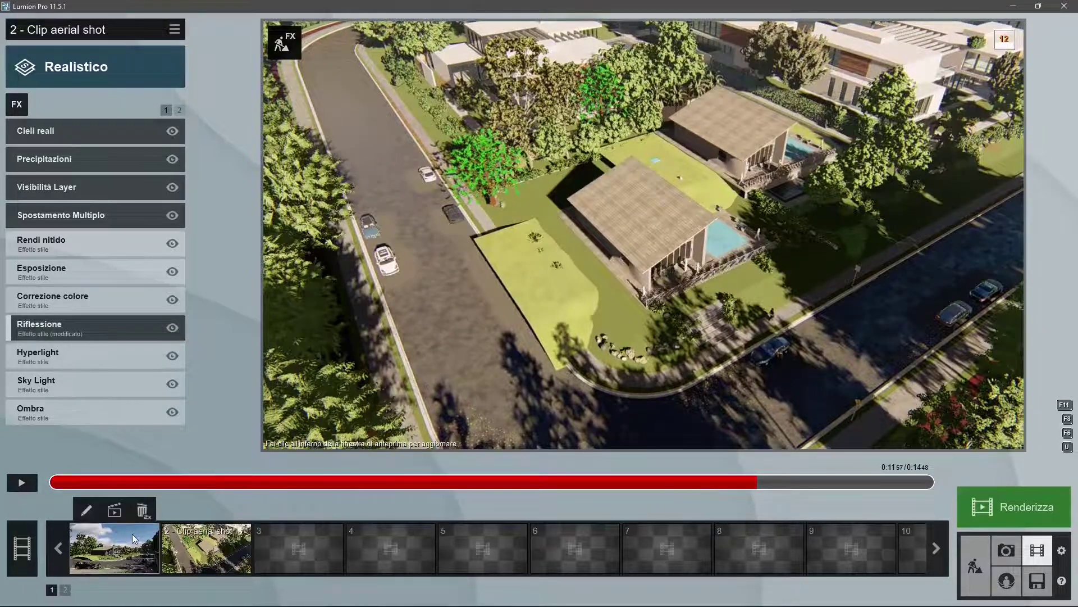
left_click(132, 534)
mouse_move(843, 482)
left_mouse_down()
mouse_move(357, 477)
mouse_move(763, 483)
left_mouse_up()
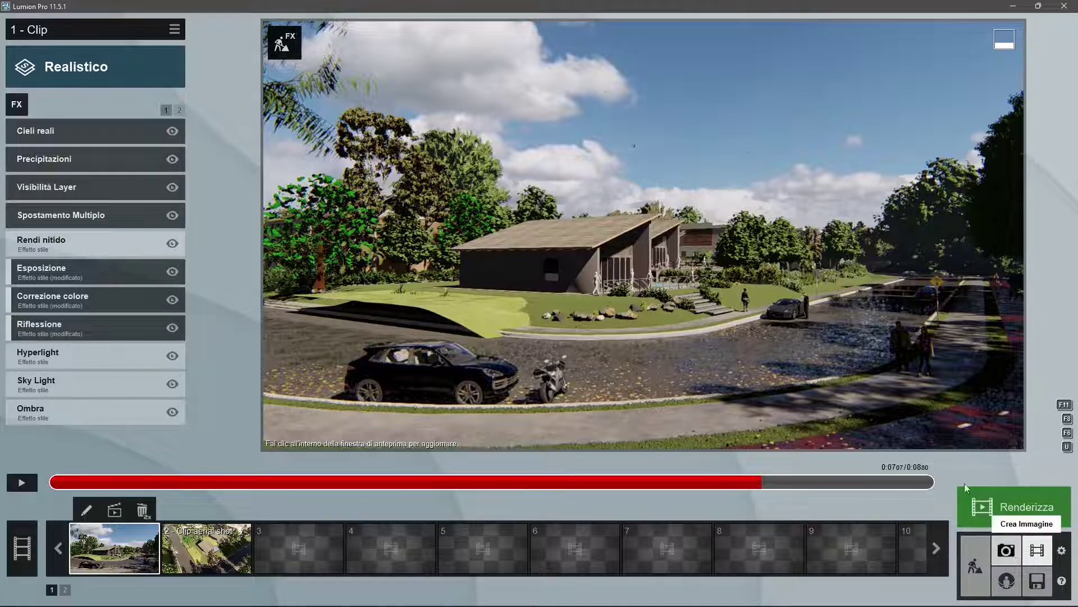
left_click(1007, 550)
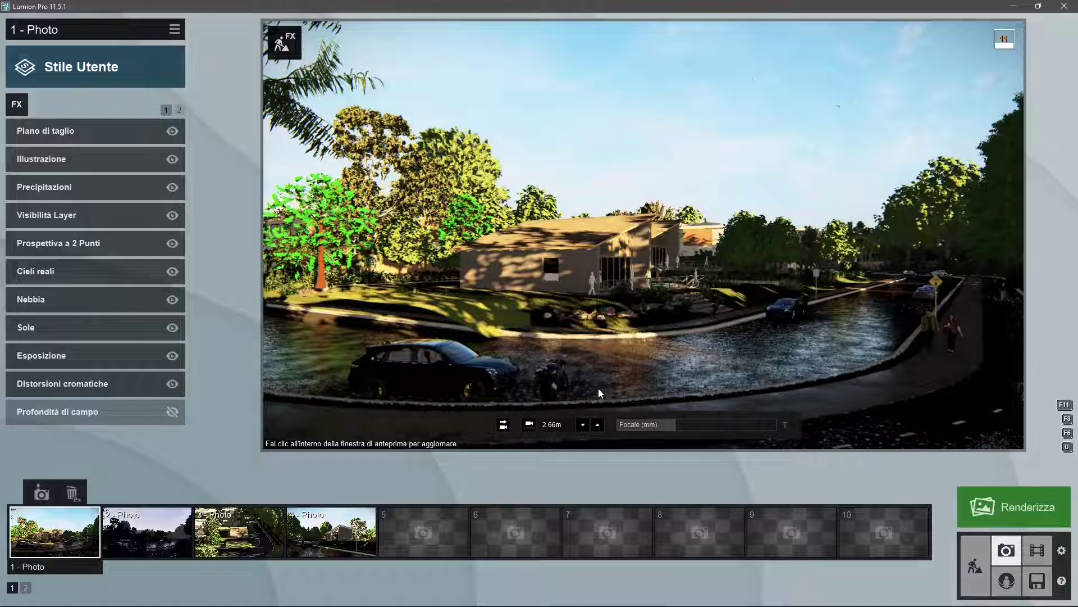
Step: Render the current shot at Desktop 1920x1080 as '3ds lumion' in the 3DSMAX folder
left_click(1013, 506)
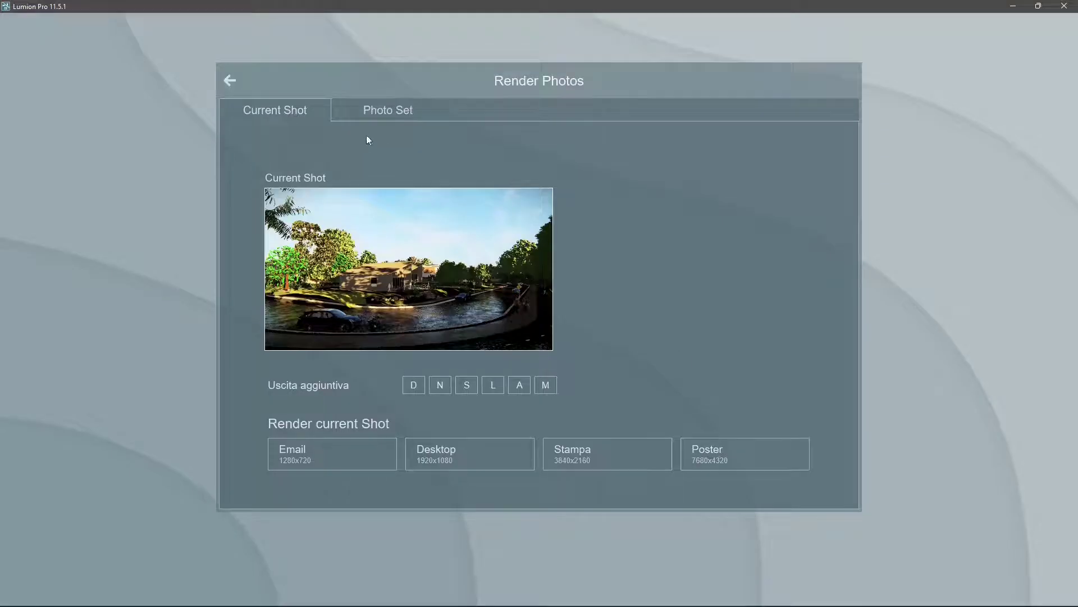
left_click(376, 114)
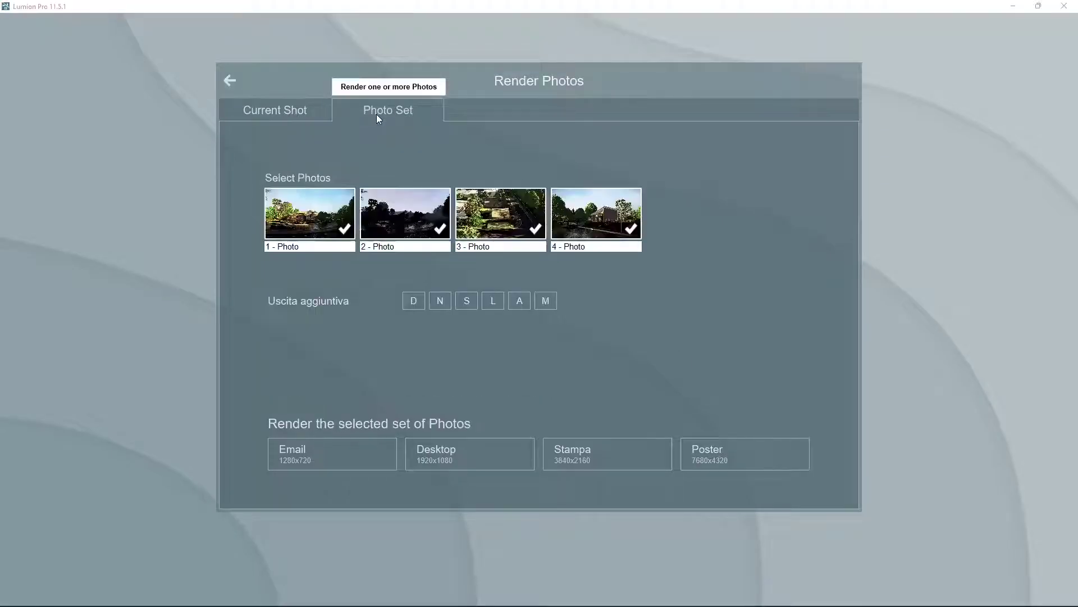
left_click(276, 114)
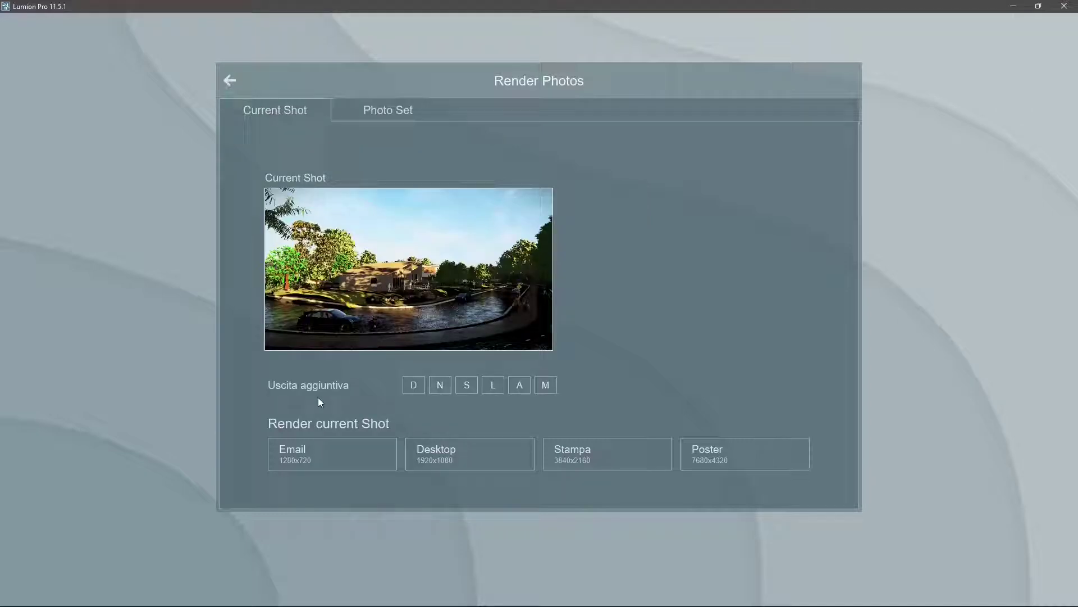
left_click(465, 464)
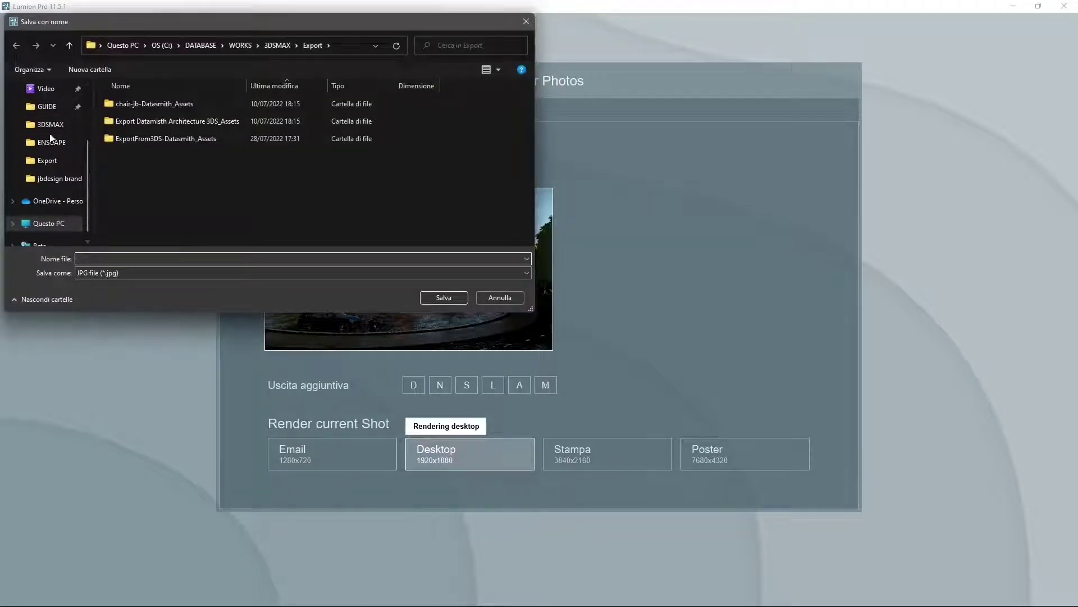
left_click(279, 46)
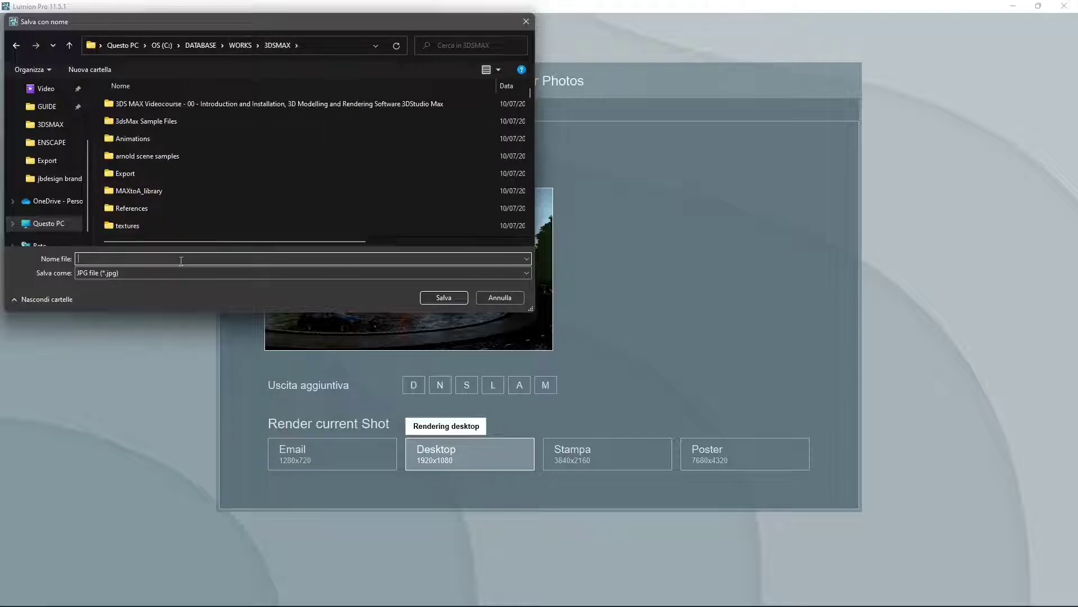
type("3ds lumion")
key("Return")
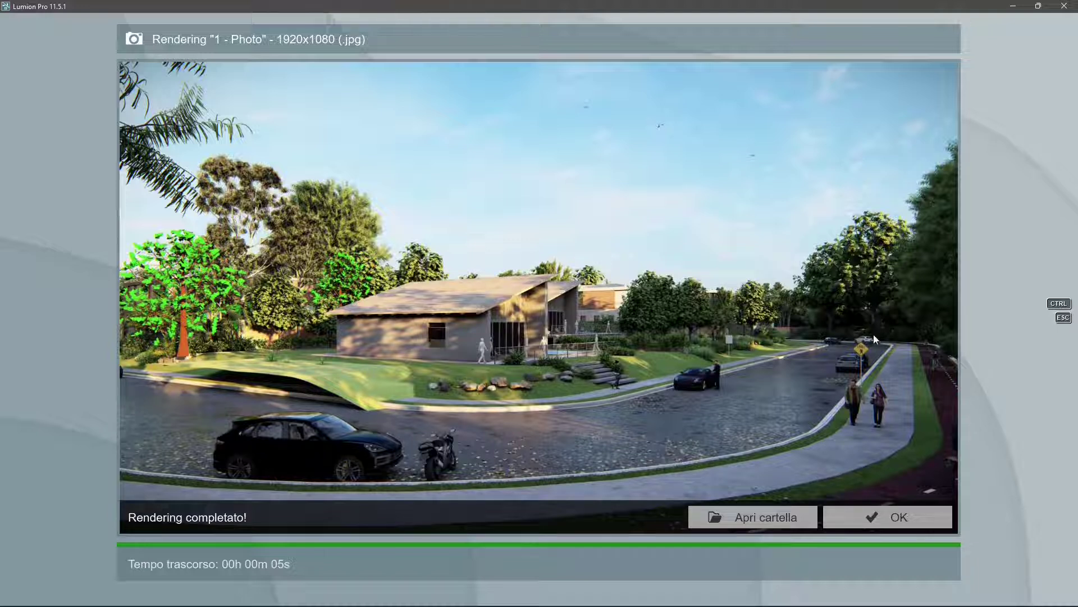
Step: Close the rendering-complete window and refresh the first garden house shot preview
left_click(898, 515)
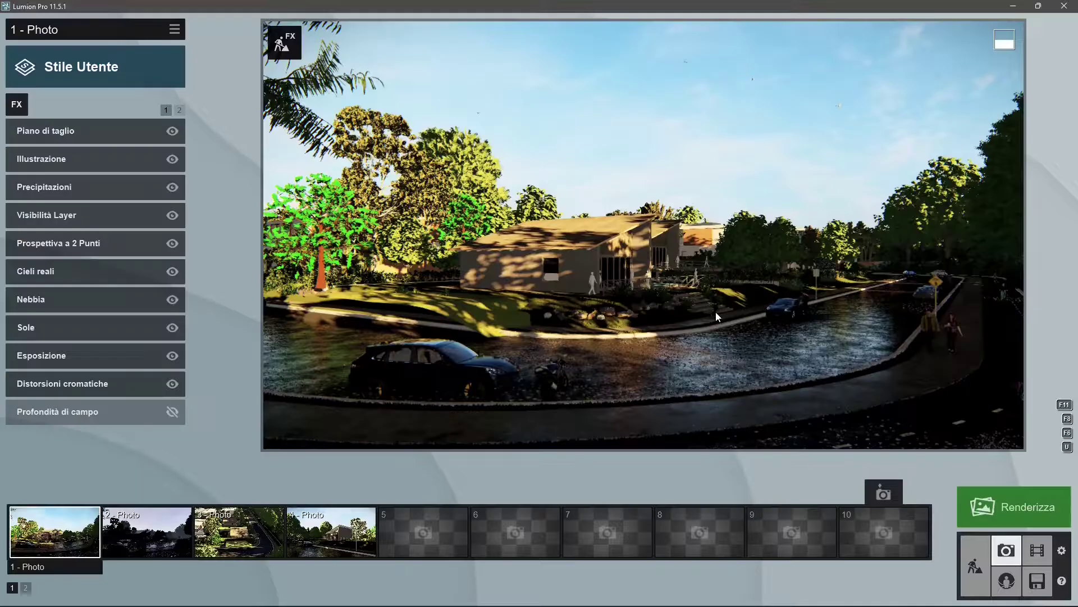
left_click(715, 312)
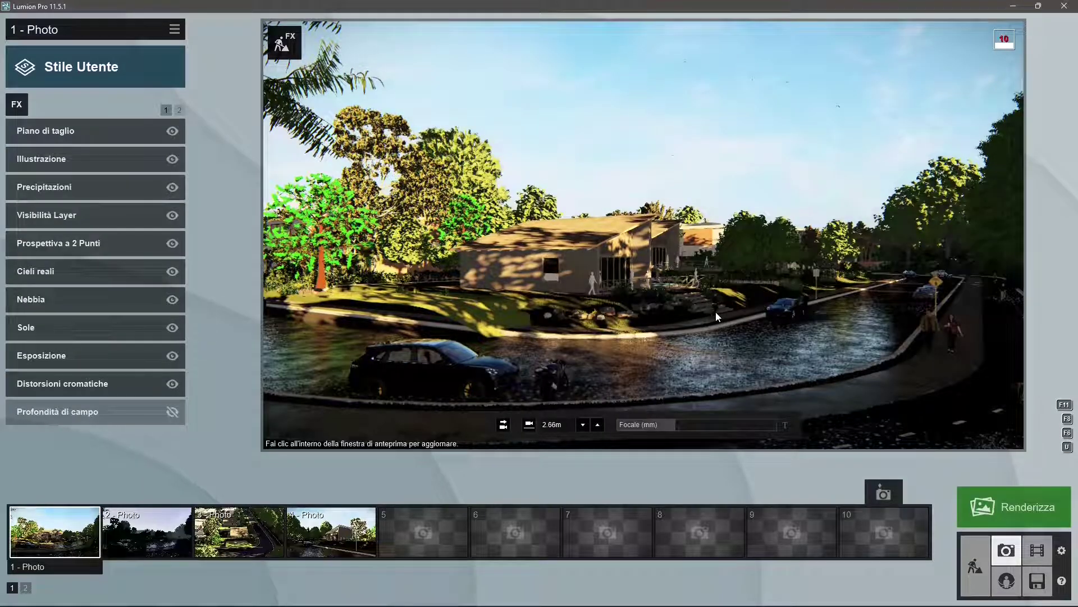